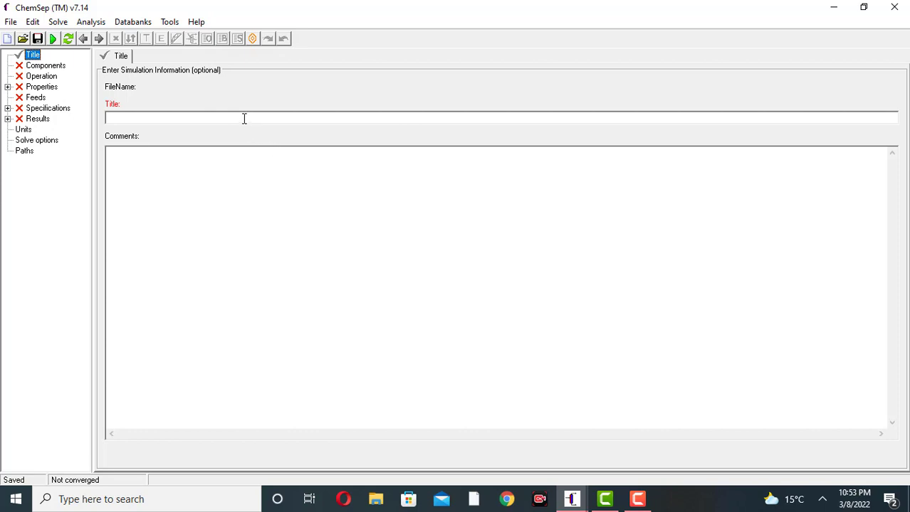
- Title the simulation "ETHANOL WATER SYSTEM"
{"action": "left_click", "coordinate": [244, 119]}
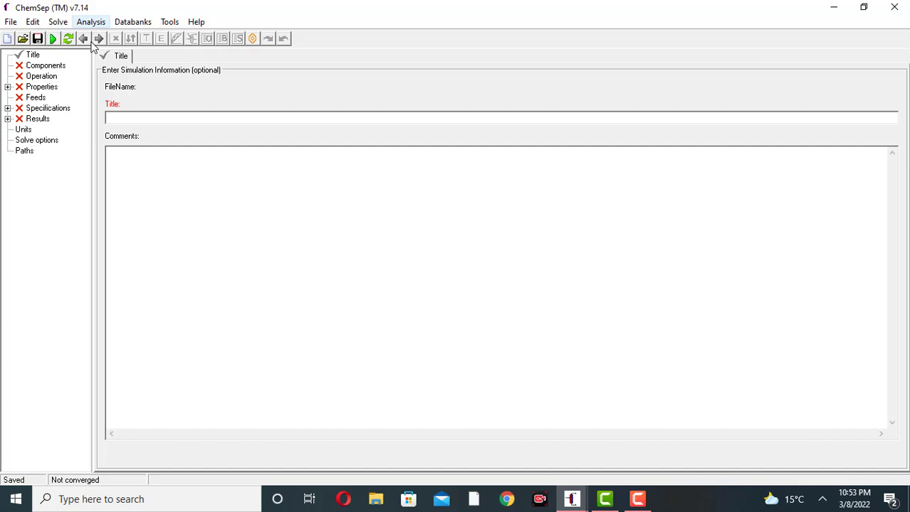
{"action": "left_click", "coordinate": [33, 56]}
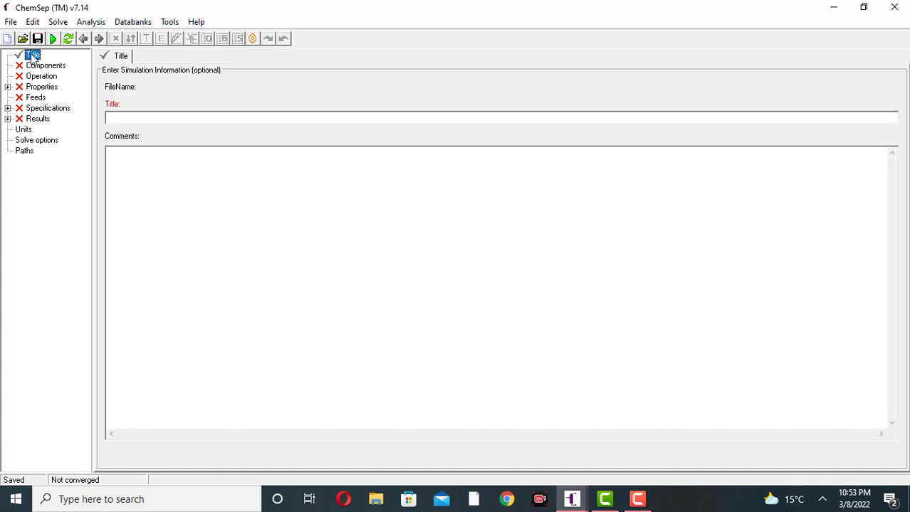
{"action": "left_click", "coordinate": [124, 119]}
{"action": "type", "text": "ETHANOL "}
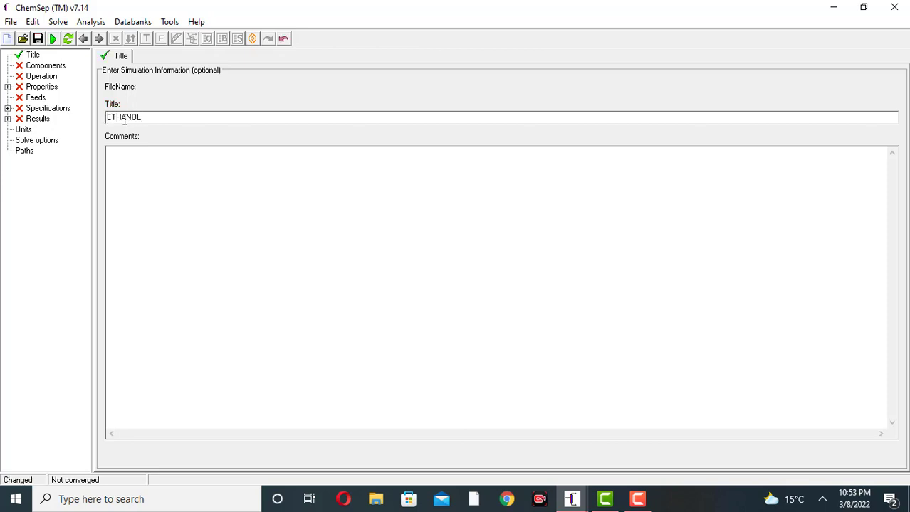
{"action": "type", "text": "WATER SYSTEM"}
- Find Ethanol and Water in the component databank and add both to the simulation's selected components
{"action": "left_click", "coordinate": [43, 68]}
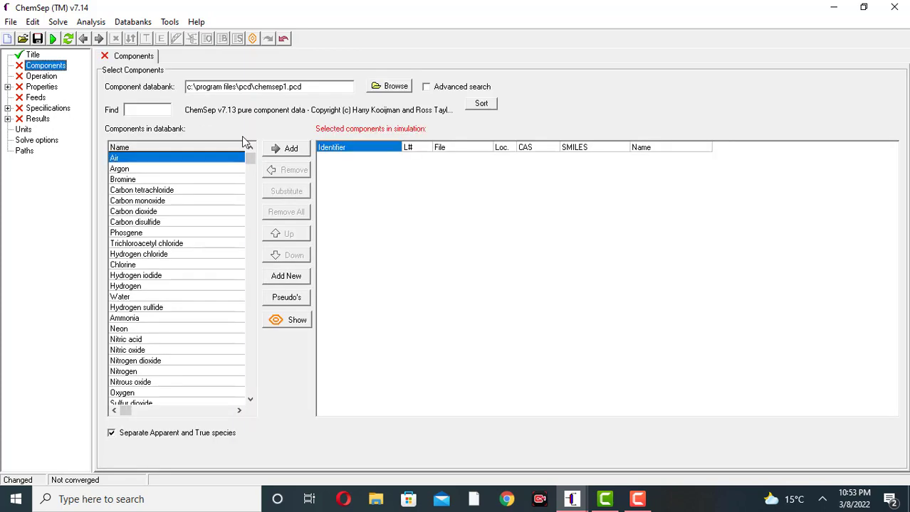
{"action": "left_click", "coordinate": [157, 108]}
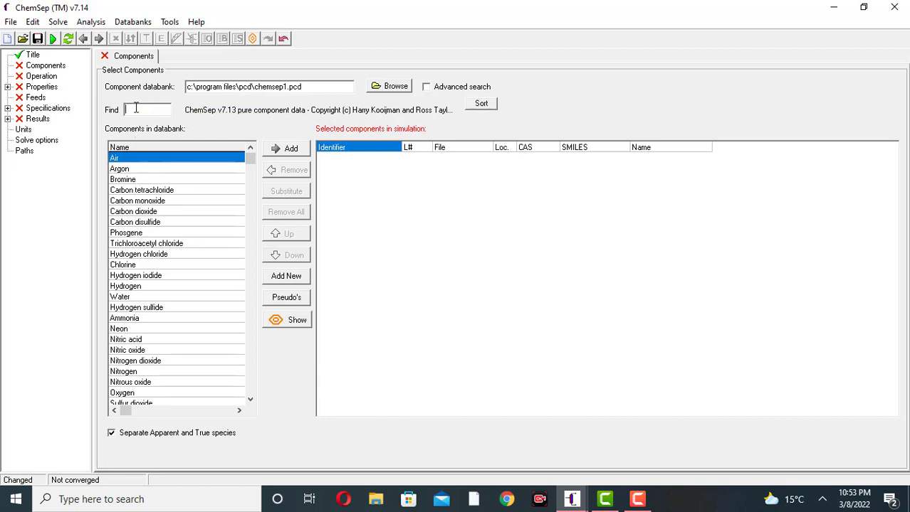
{"action": "type", "text": "ETHANOL"}
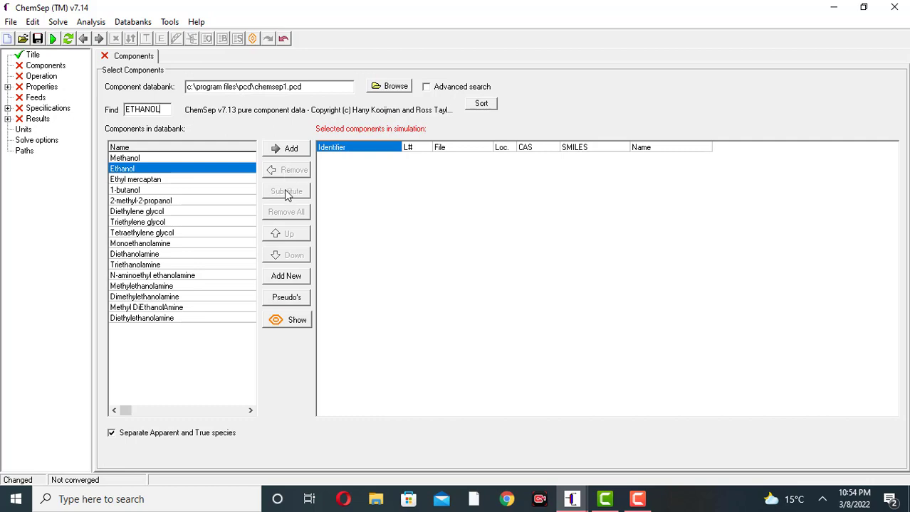
{"action": "left_click", "coordinate": [285, 152]}
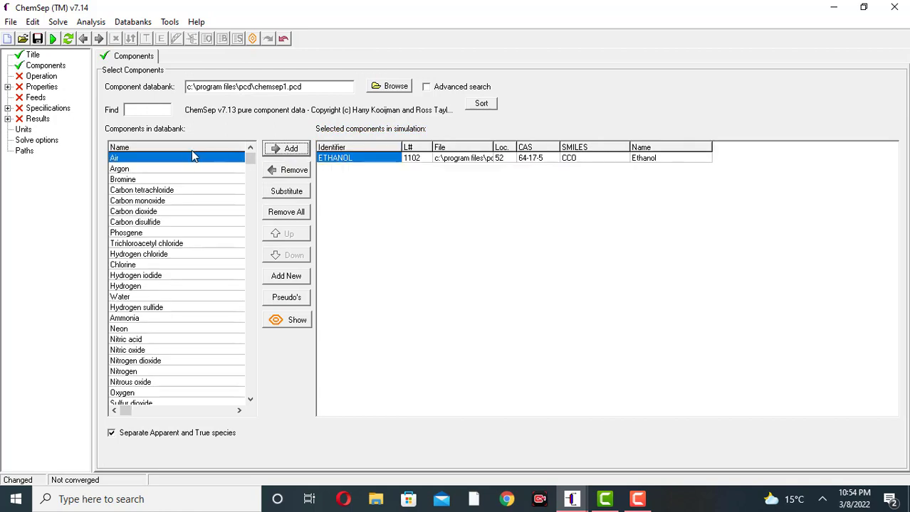
{"action": "left_click", "coordinate": [156, 108]}
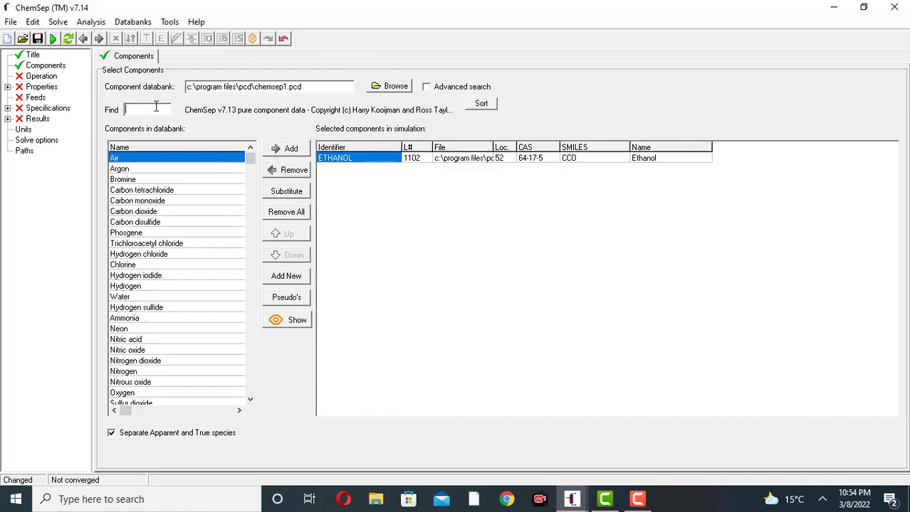
{"action": "type", "text": "WATER"}
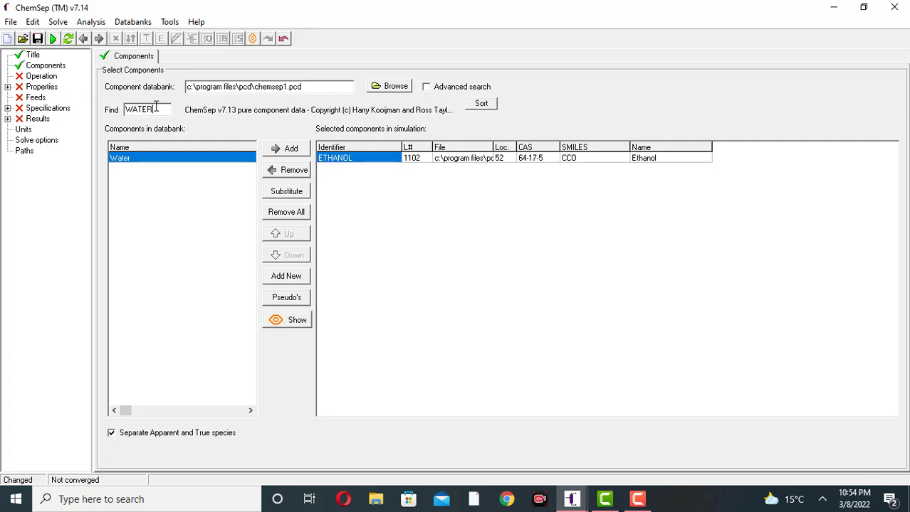
{"action": "left_click", "coordinate": [278, 154]}
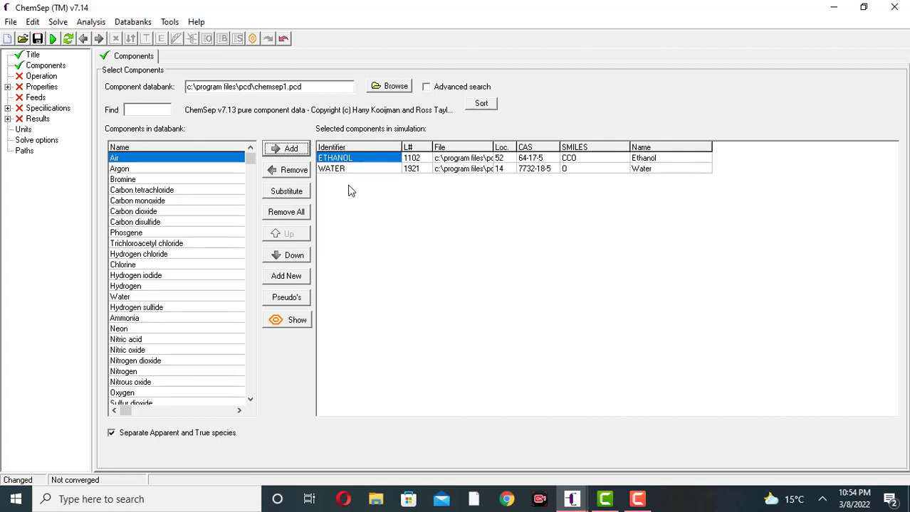
- Set the simulation type to Equilibrium column and its operation to Simple Distillation
{"action": "left_click", "coordinate": [36, 76]}
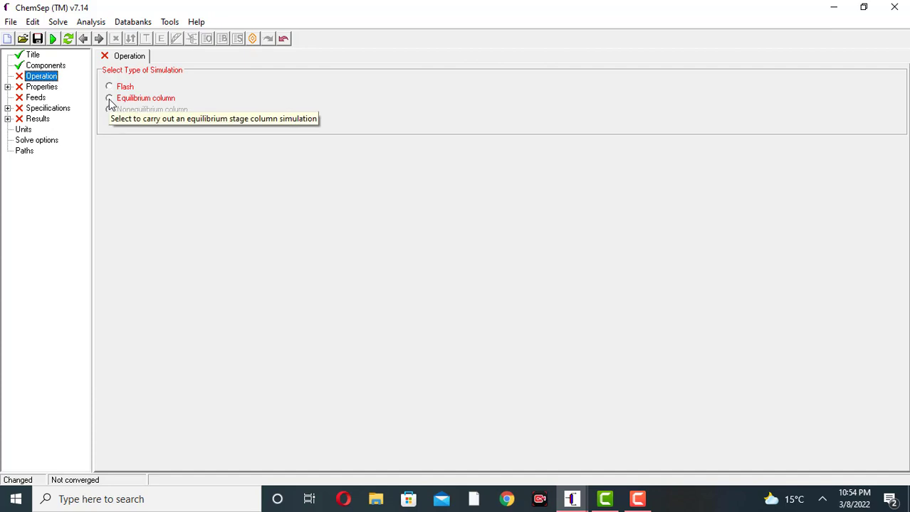
{"action": "left_click", "coordinate": [110, 100]}
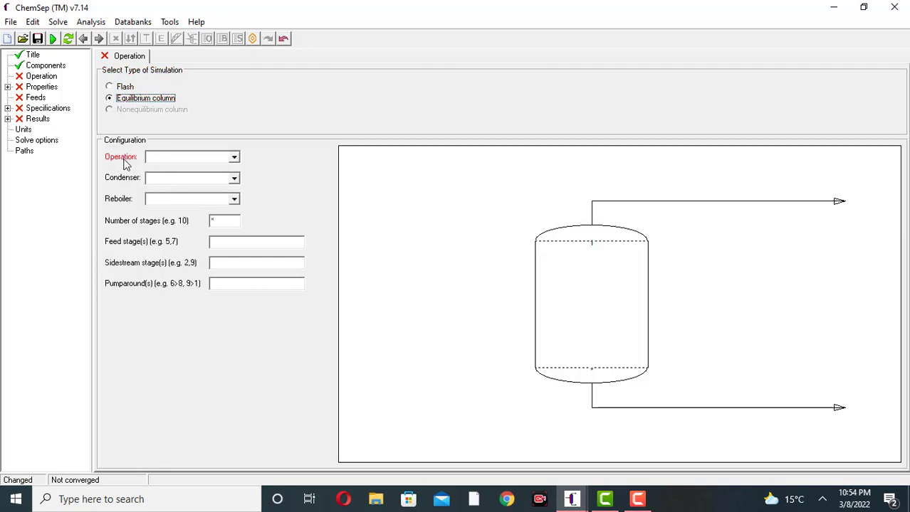
{"action": "left_click", "coordinate": [234, 158]}
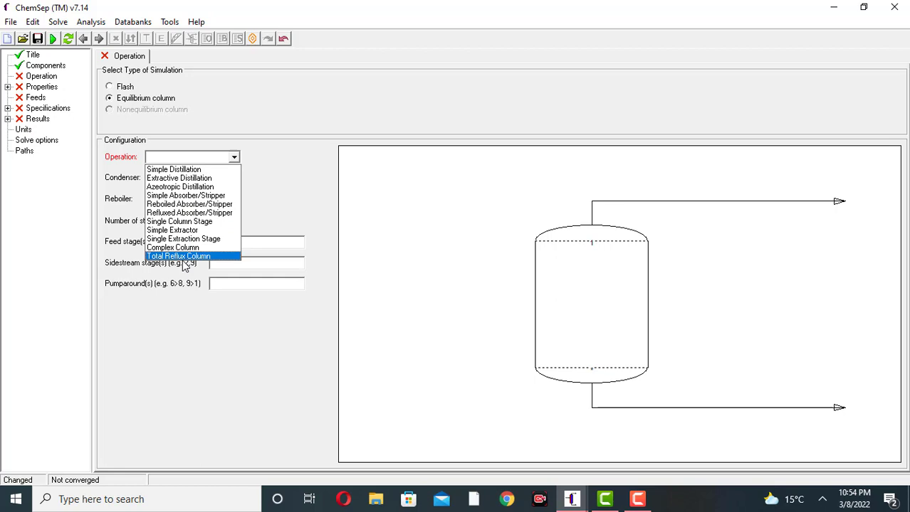
{"action": "left_click", "coordinate": [174, 172]}
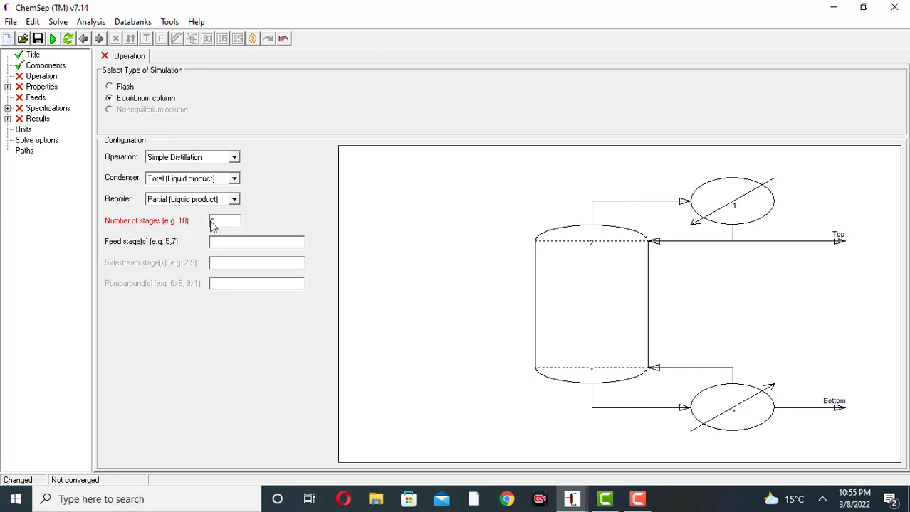
- Set the distillation column's number of stages to 14 and its feed stage to 7
{"action": "left_click", "coordinate": [215, 221]}
{"action": "type", "text": "10"}
{"action": "key", "text": "BackSpace"}
{"action": "type", "text": "4"}
{"action": "left_click", "coordinate": [228, 240]}
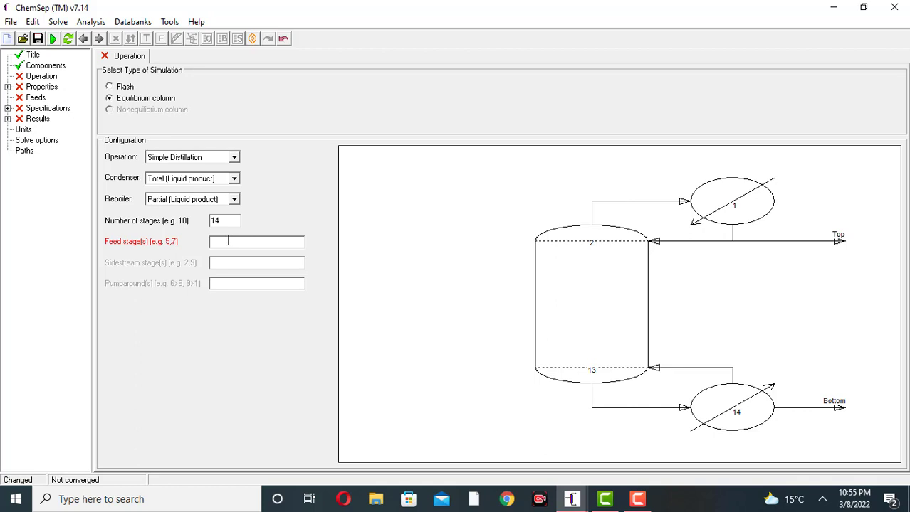
{"action": "type", "text": "7"}
{"action": "left_click", "coordinate": [36, 77]}
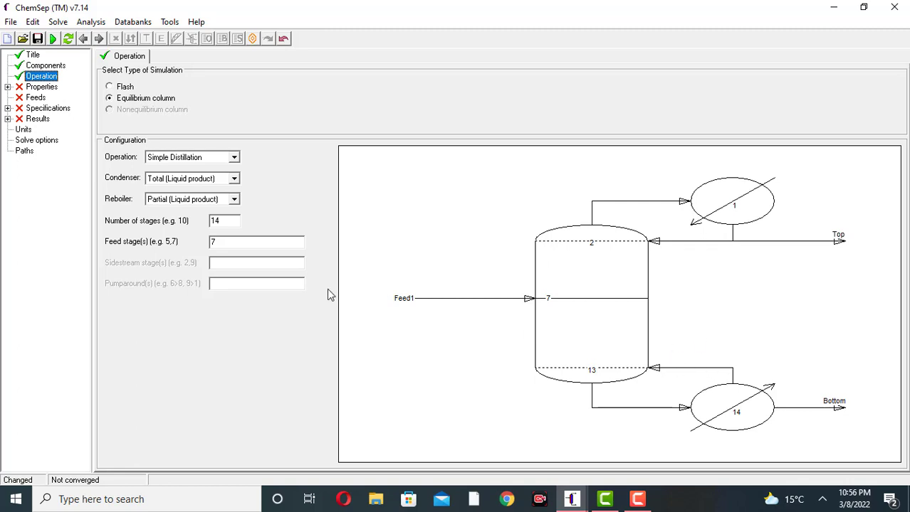
- Choose the thermodynamic models: Raoult's law for K-value, Antoine for vapour pressure and Ideal for enthalpy
{"action": "left_click", "coordinate": [38, 89]}
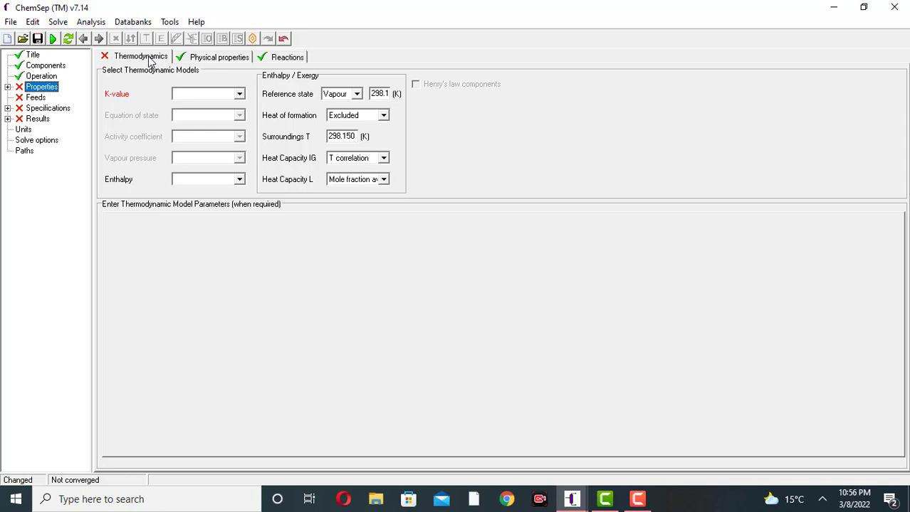
{"action": "left_click", "coordinate": [240, 95]}
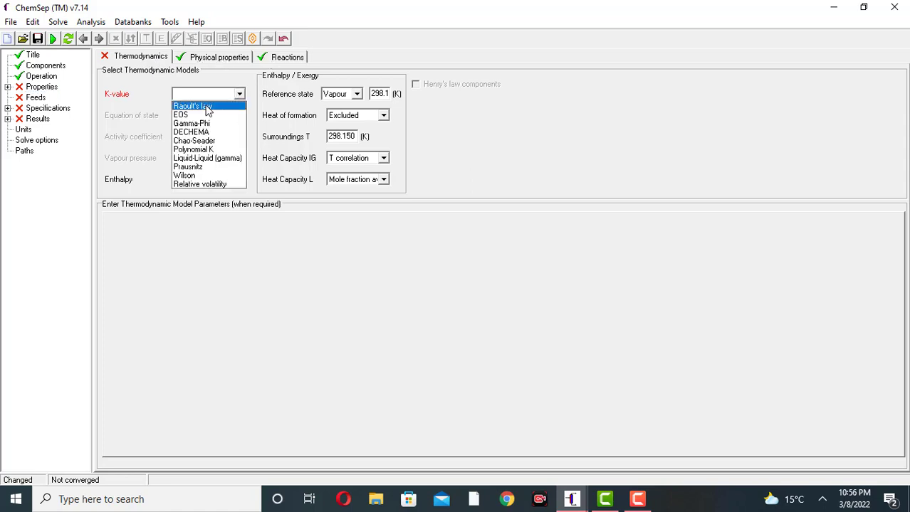
{"action": "left_click", "coordinate": [207, 106]}
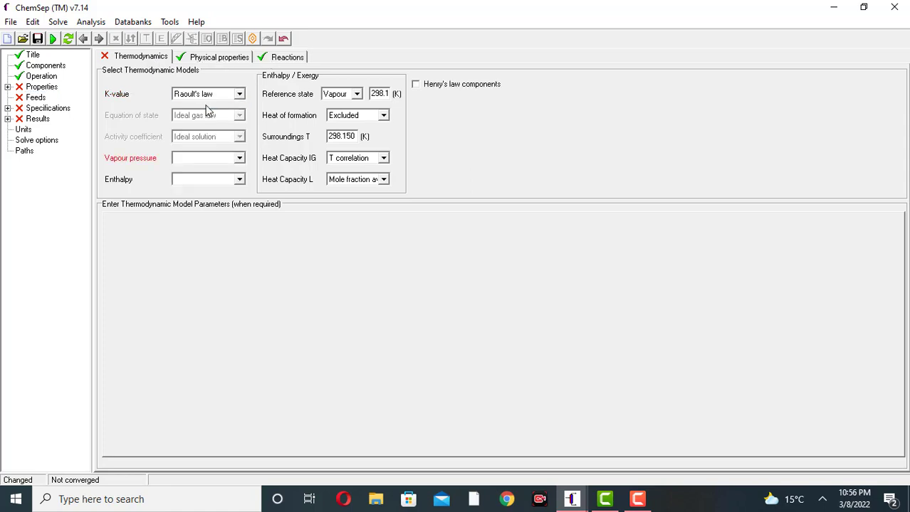
{"action": "left_click", "coordinate": [240, 158]}
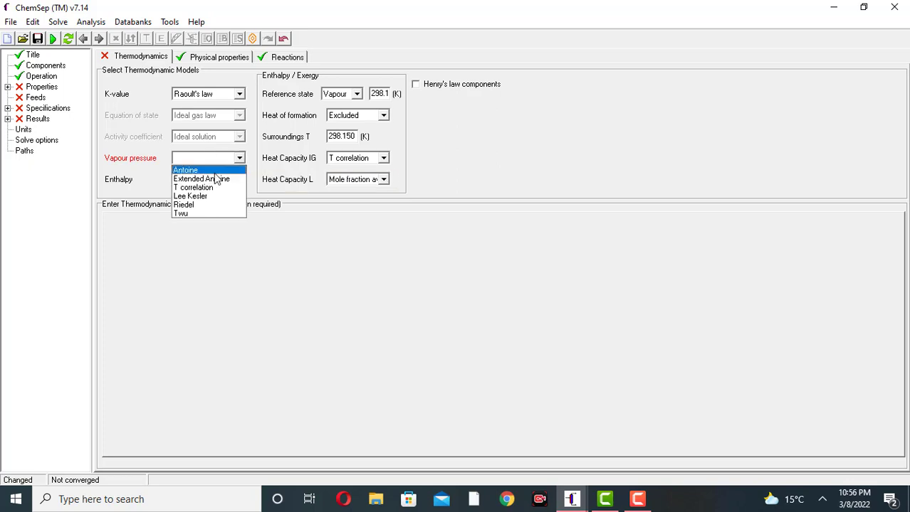
{"action": "left_click", "coordinate": [213, 171]}
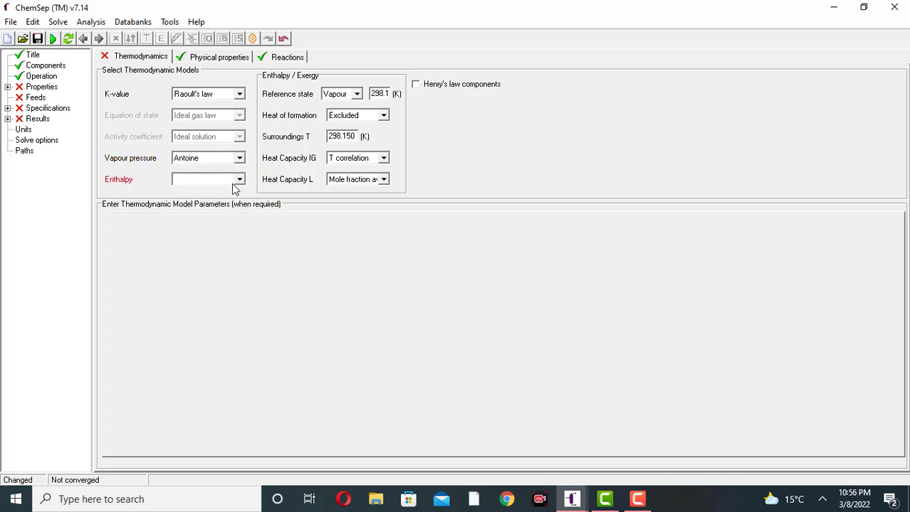
{"action": "left_click", "coordinate": [239, 182]}
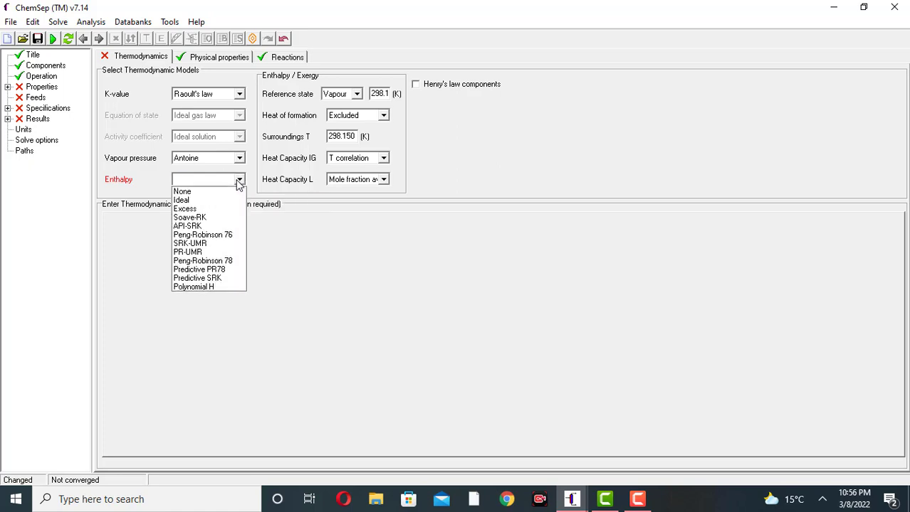
{"action": "left_click", "coordinate": [195, 202]}
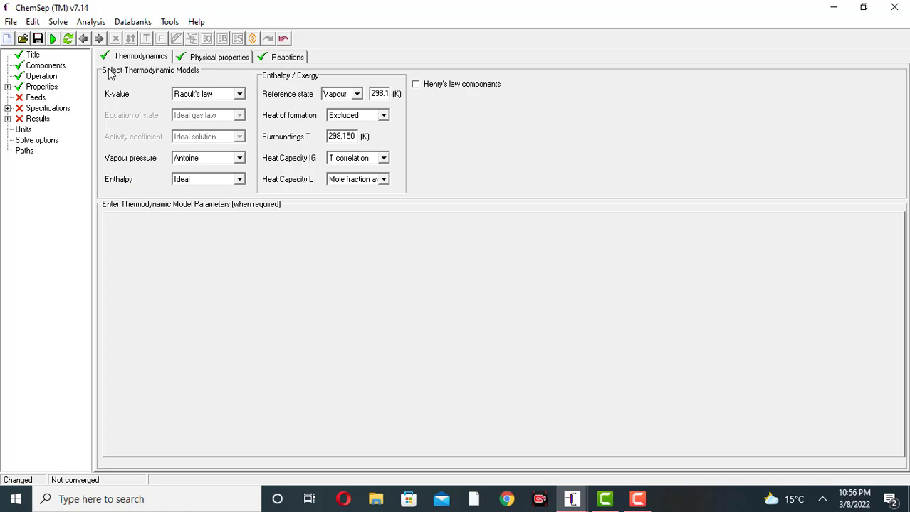
- Specify Feed1 on stage 7 with a Split two-phase feed and its state defined by temperature and pressure
{"action": "left_click", "coordinate": [34, 98]}
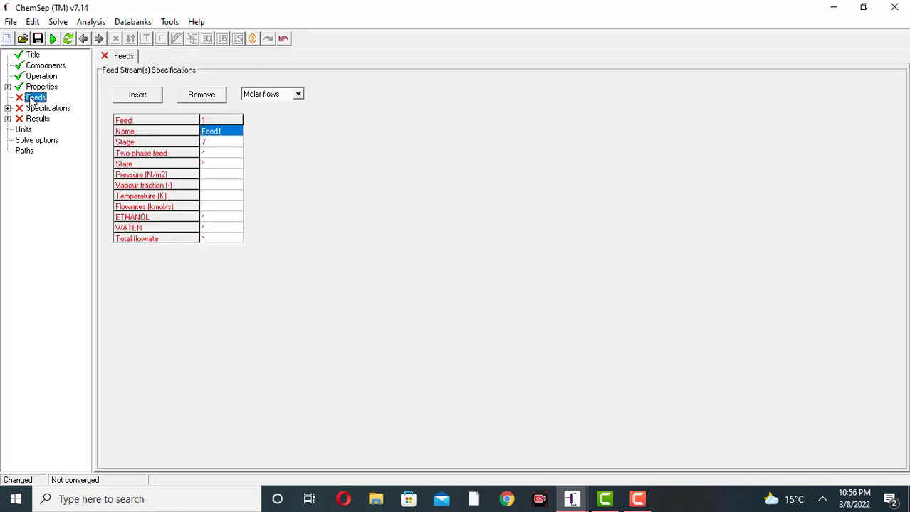
{"action": "left_click", "coordinate": [205, 142]}
{"action": "type", "text": "7"}
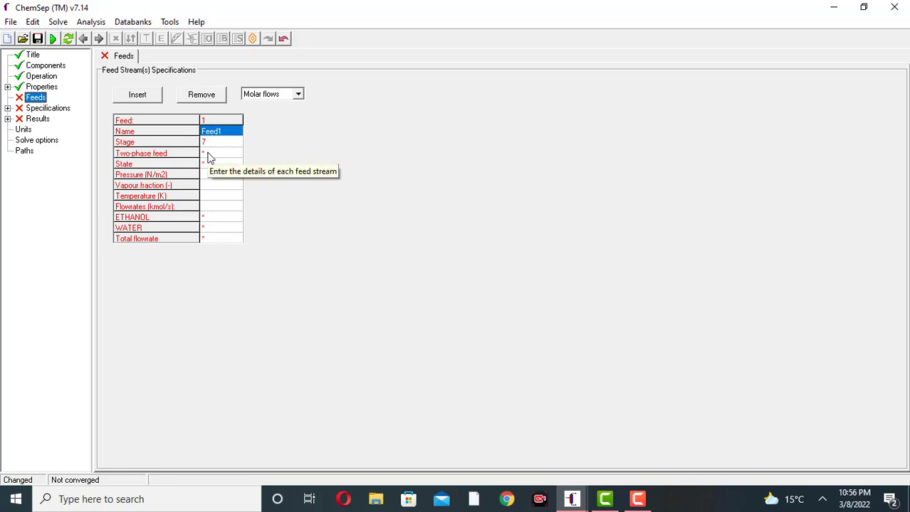
{"action": "left_click", "coordinate": [208, 153]}
{"action": "left_click", "coordinate": [211, 165]}
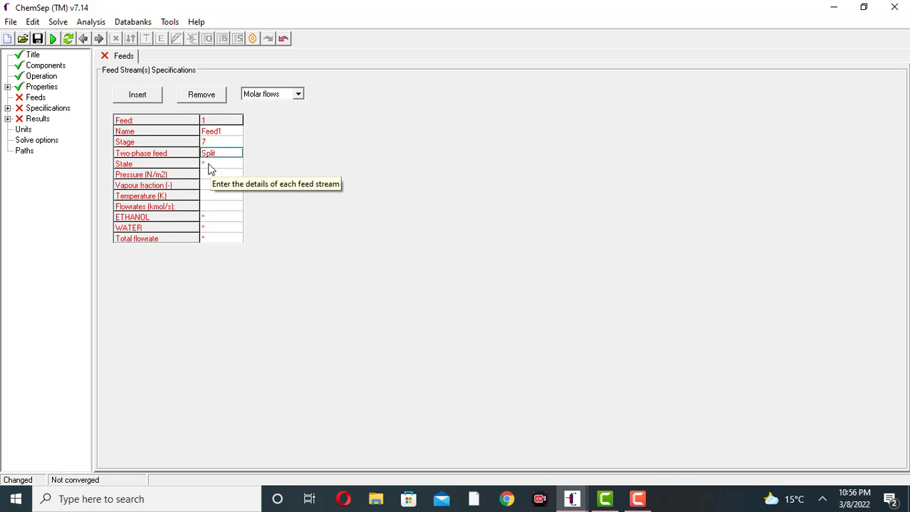
{"action": "left_click", "coordinate": [210, 166]}
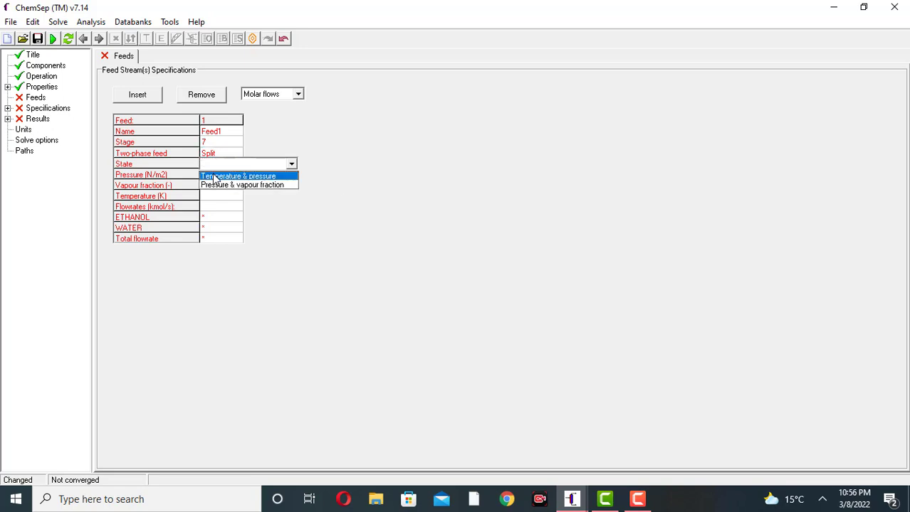
{"action": "left_click", "coordinate": [214, 177]}
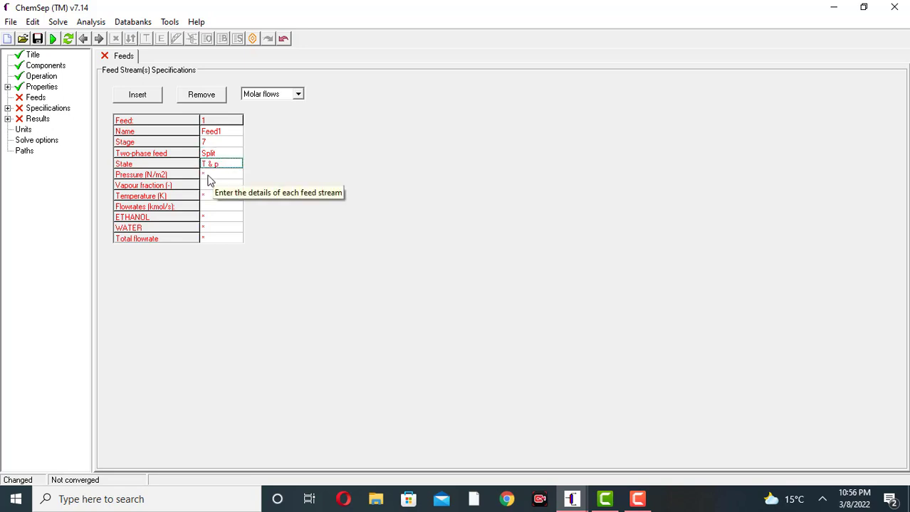
- Set Feed1's pressure to 101325 N/m2 and its temperature to 298.150 K
{"action": "left_click", "coordinate": [208, 176]}
{"action": "left_click", "coordinate": [208, 179]}
{"action": "key", "text": "ctrl+c"}
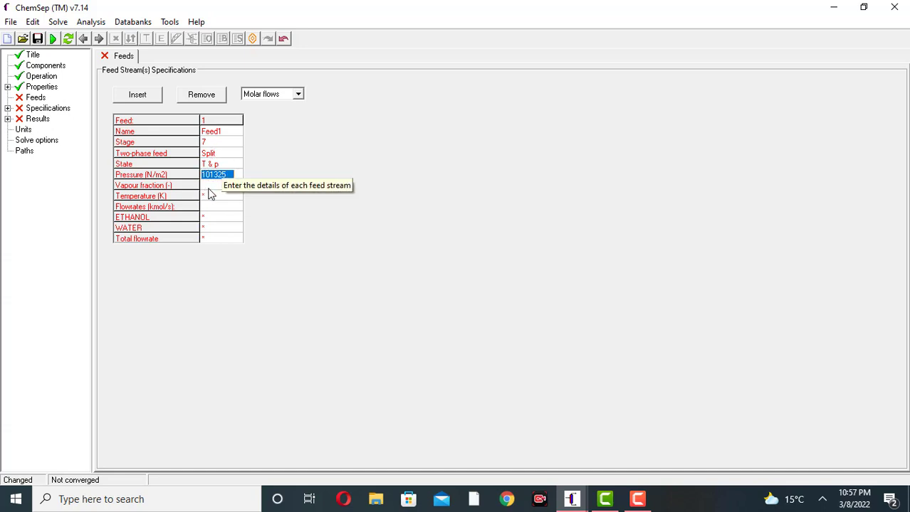
{"action": "left_click", "coordinate": [211, 200]}
{"action": "left_click", "coordinate": [210, 199]}
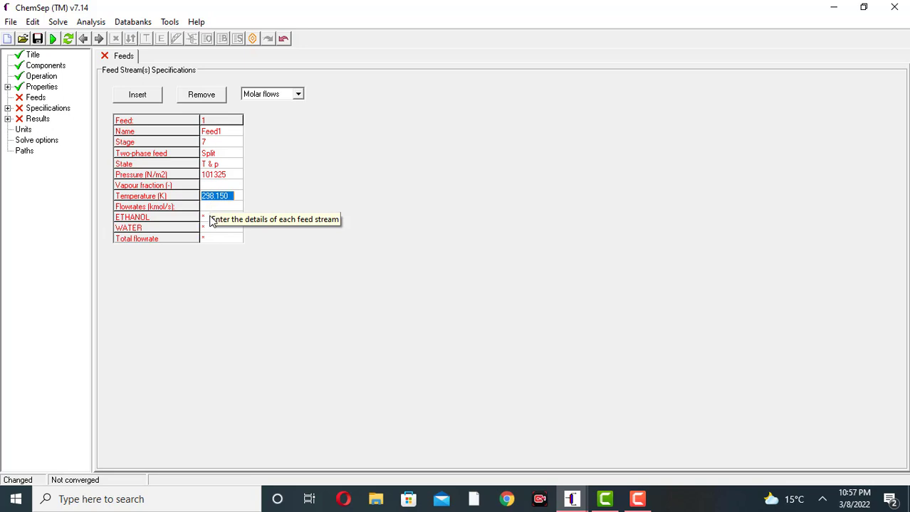
- Set Feed1's ethanol and water flowrates to 50 kmol/s each and fill in the total flowrate
{"action": "left_click", "coordinate": [211, 219]}
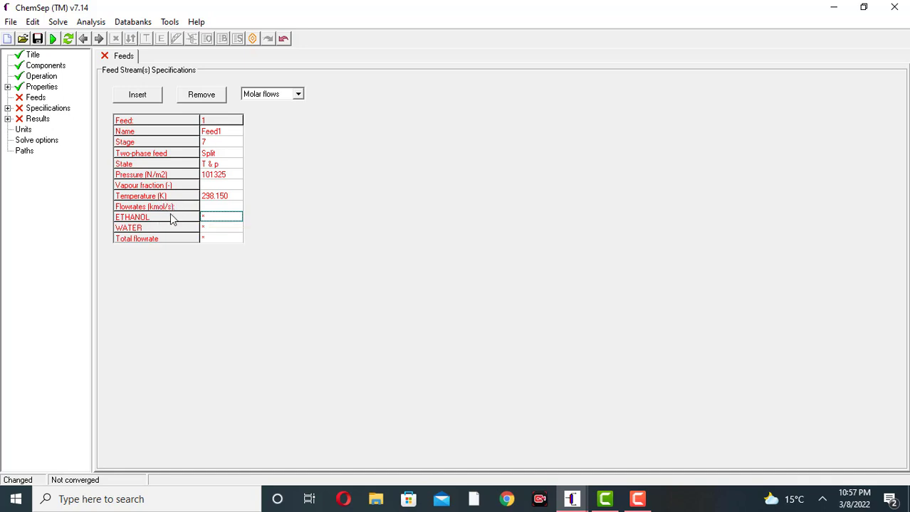
{"action": "left_click", "coordinate": [212, 222]}
{"action": "type", "text": "50"}
{"action": "left_click", "coordinate": [212, 229]}
{"action": "left_click", "coordinate": [213, 232]}
{"action": "type", "text": "50"}
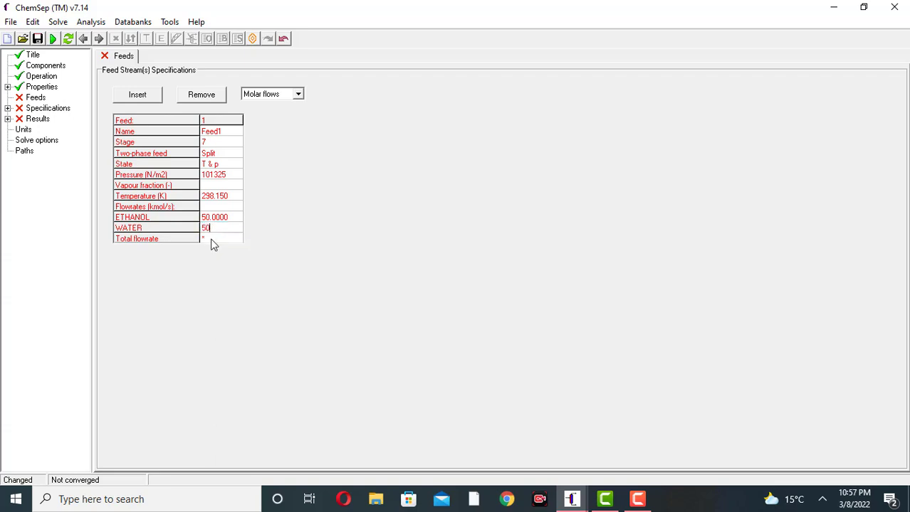
{"action": "left_click", "coordinate": [212, 240]}
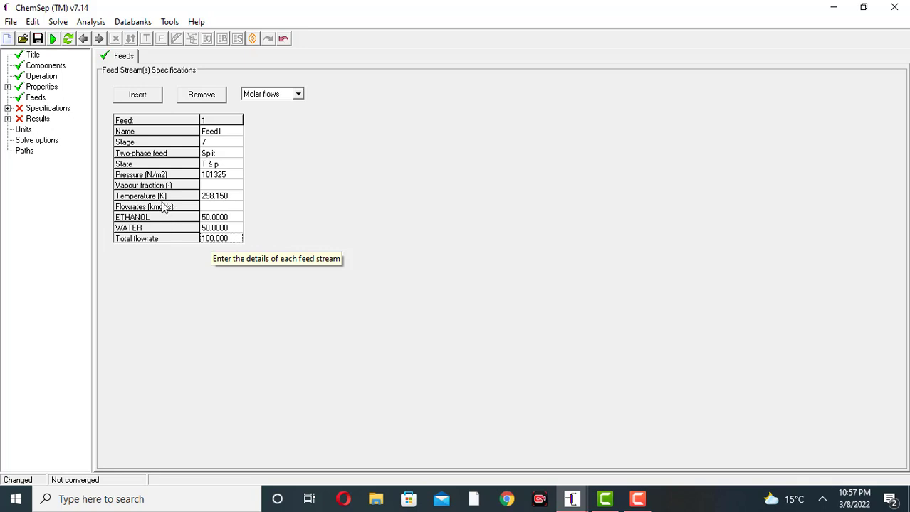
- Specify a condenser pressure of 101325 N/m2 and a constant column pressure with a top pressure of 101325 N/m2
{"action": "left_click", "coordinate": [44, 108]}
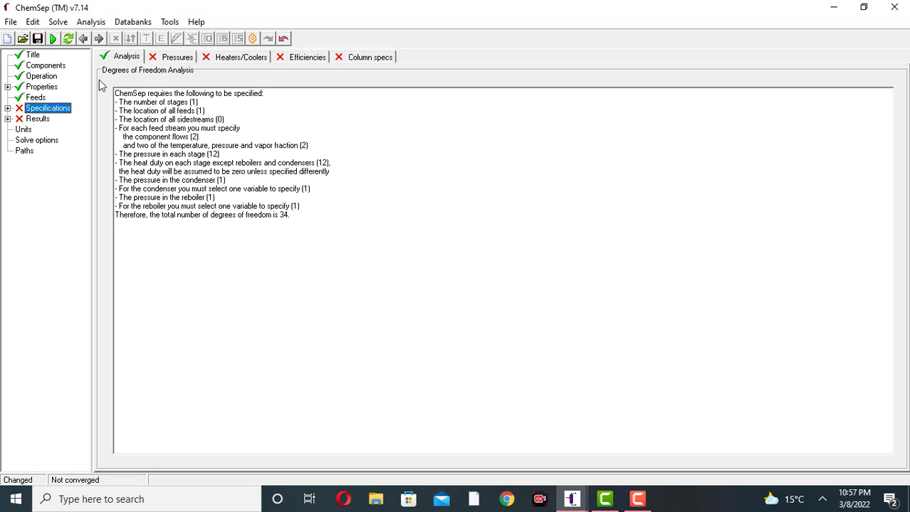
{"action": "left_click", "coordinate": [165, 59]}
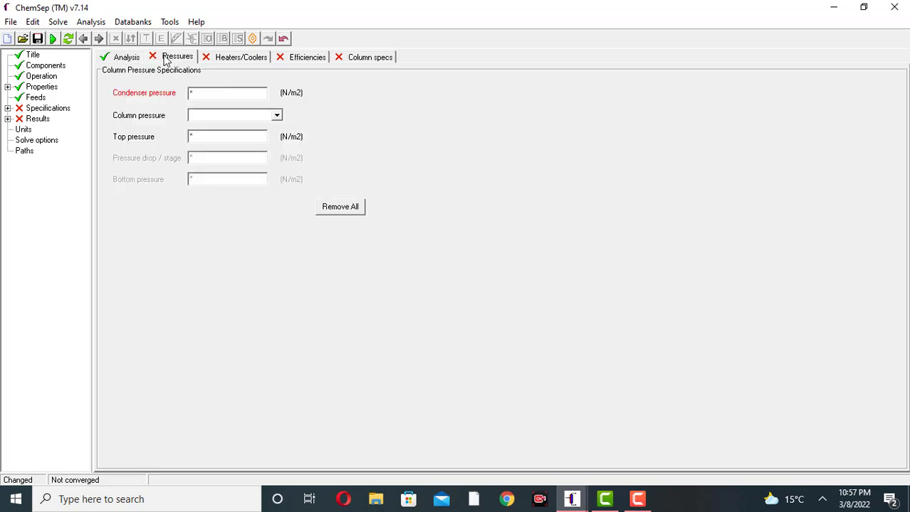
{"action": "left_click", "coordinate": [246, 95]}
{"action": "key", "text": "ctrl+v"}
{"action": "left_click", "coordinate": [225, 118]}
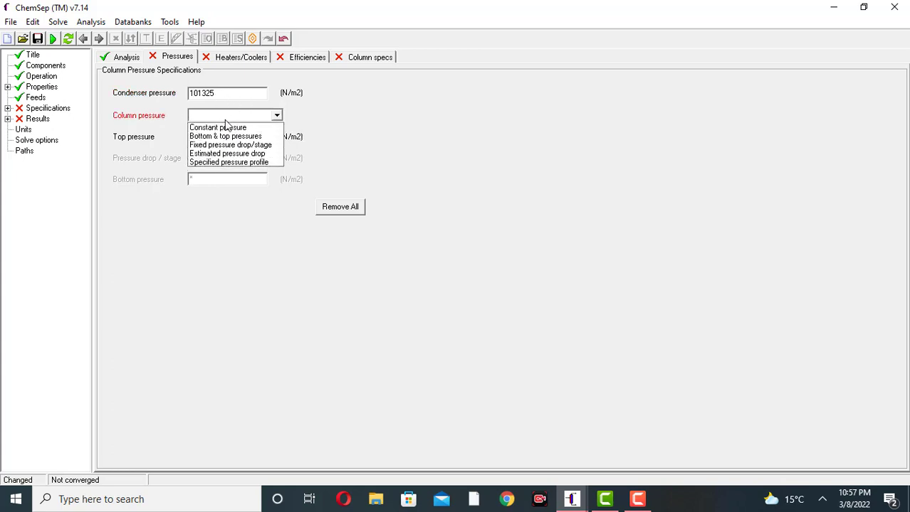
{"action": "left_click", "coordinate": [226, 129]}
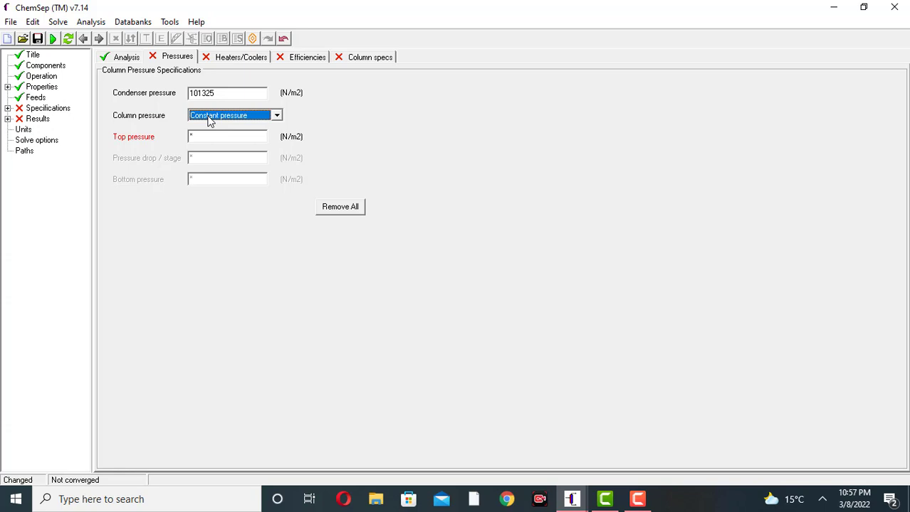
{"action": "left_click", "coordinate": [210, 136]}
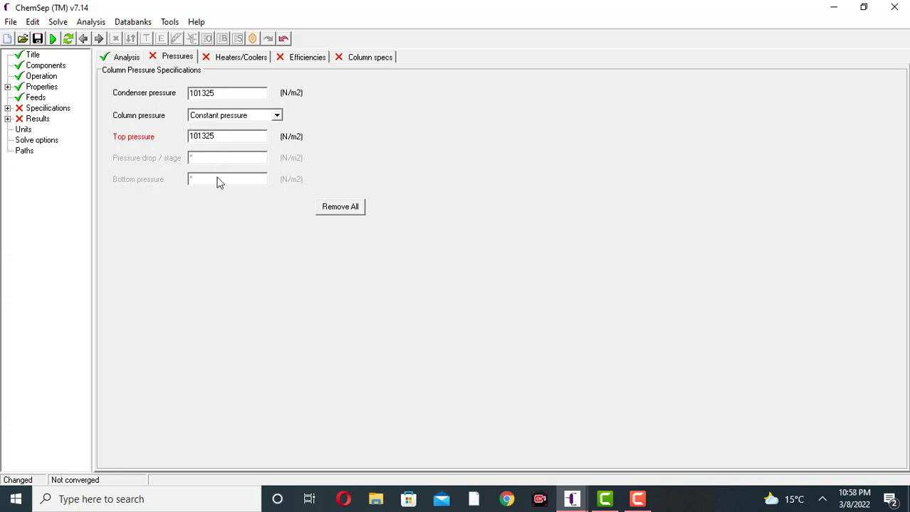
{"action": "left_click", "coordinate": [173, 59]}
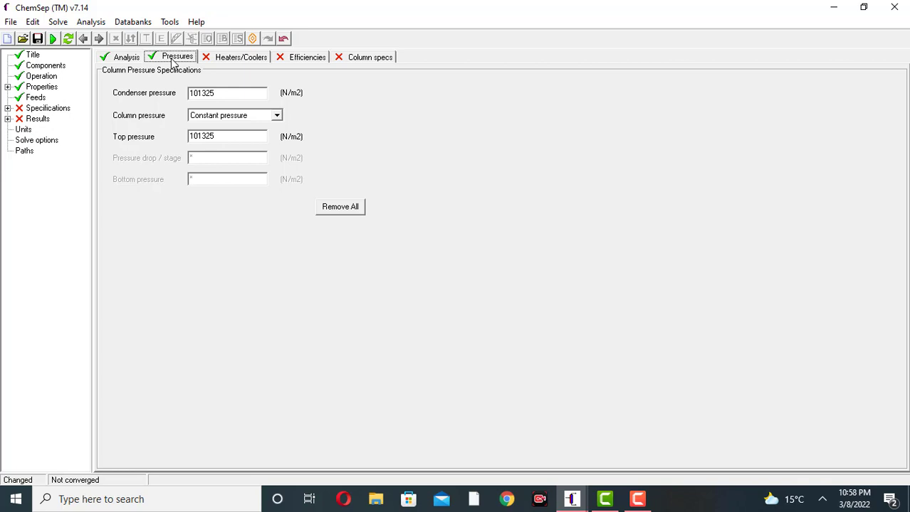
- Set the column heat loss to 0 J/s in the heat exchanger specifications
{"action": "left_click", "coordinate": [225, 62]}
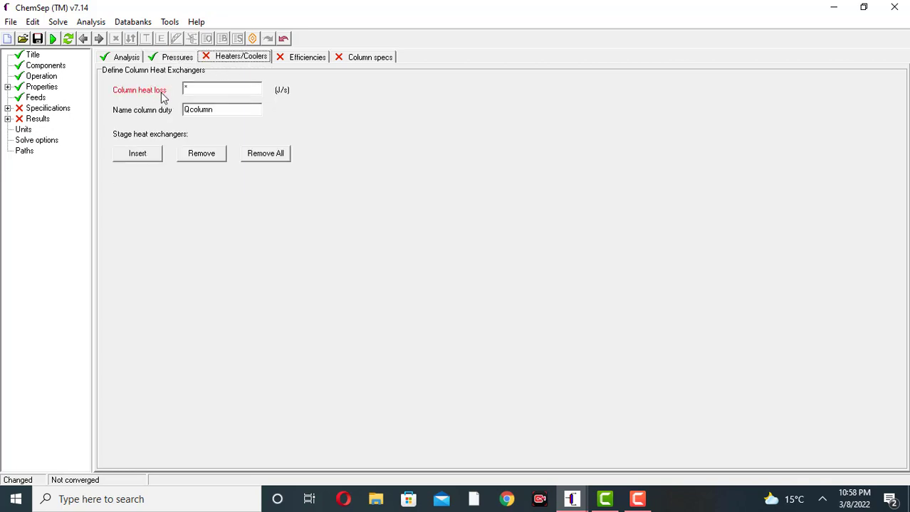
{"action": "left_click", "coordinate": [203, 91]}
{"action": "type", "text": "0"}
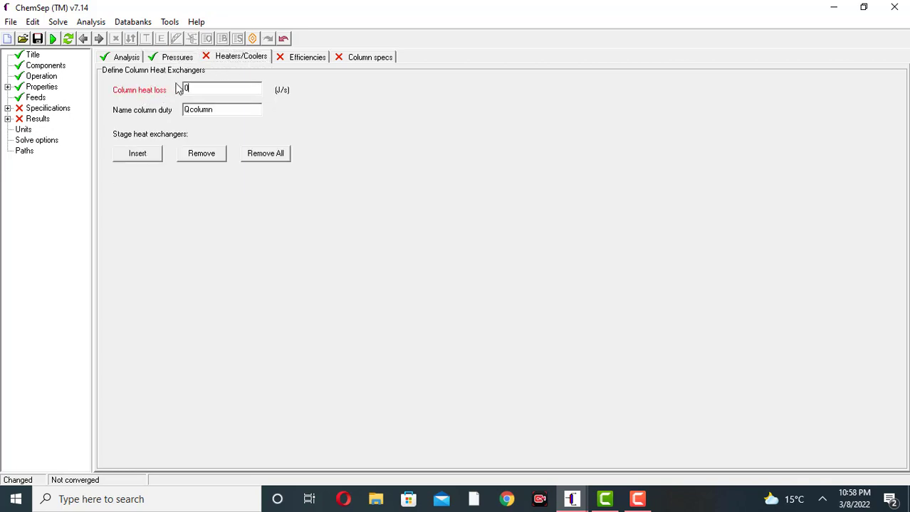
{"action": "left_click", "coordinate": [246, 57]}
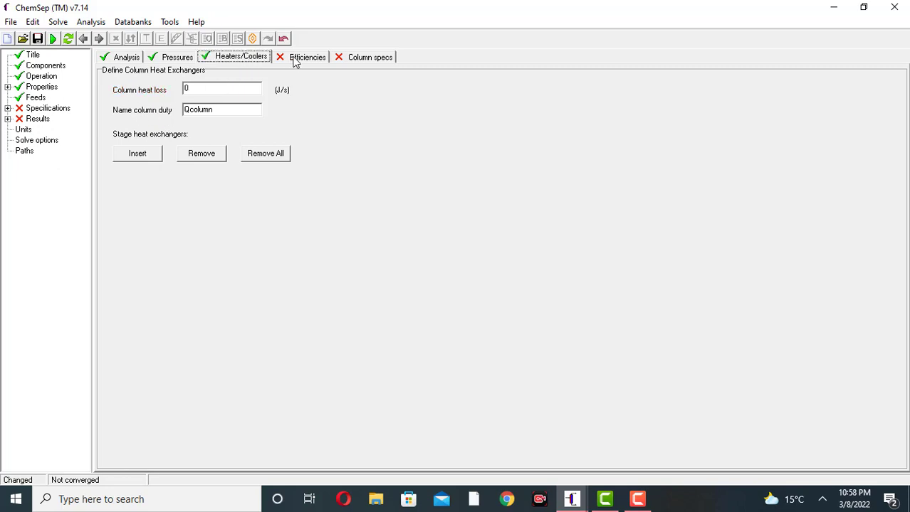
- Set the column's default stage efficiency to 0.9
{"action": "left_click", "coordinate": [295, 60]}
{"action": "left_click", "coordinate": [228, 87]}
{"action": "type", "text": "1"}
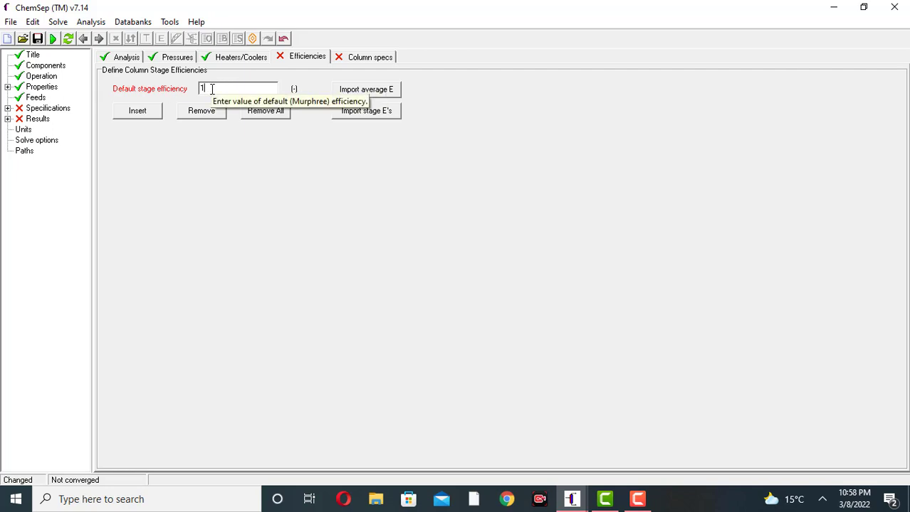
{"action": "key", "text": "BackSpace"}
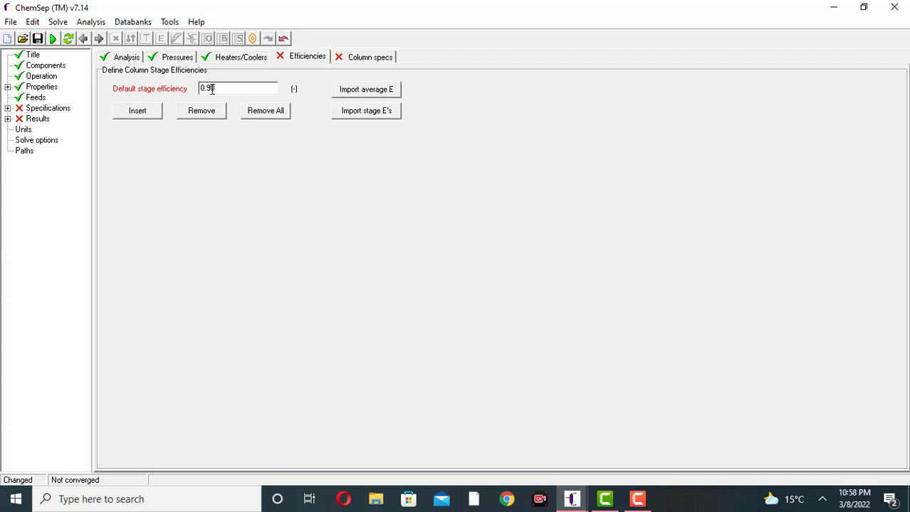
{"action": "left_click", "coordinate": [290, 61]}
- Specify the top product by reflux ratio with a value of 2.2
{"action": "left_click", "coordinate": [367, 60]}
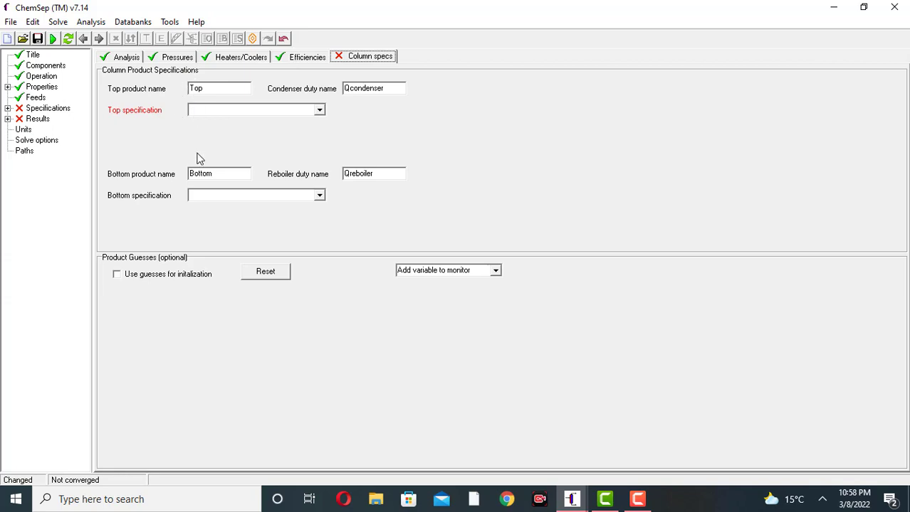
{"action": "left_click", "coordinate": [320, 112]}
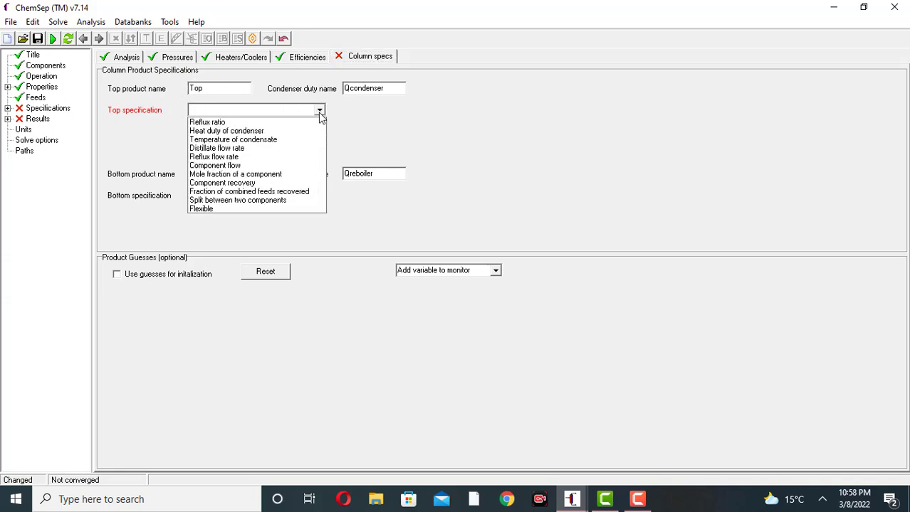
{"action": "left_click", "coordinate": [226, 122]}
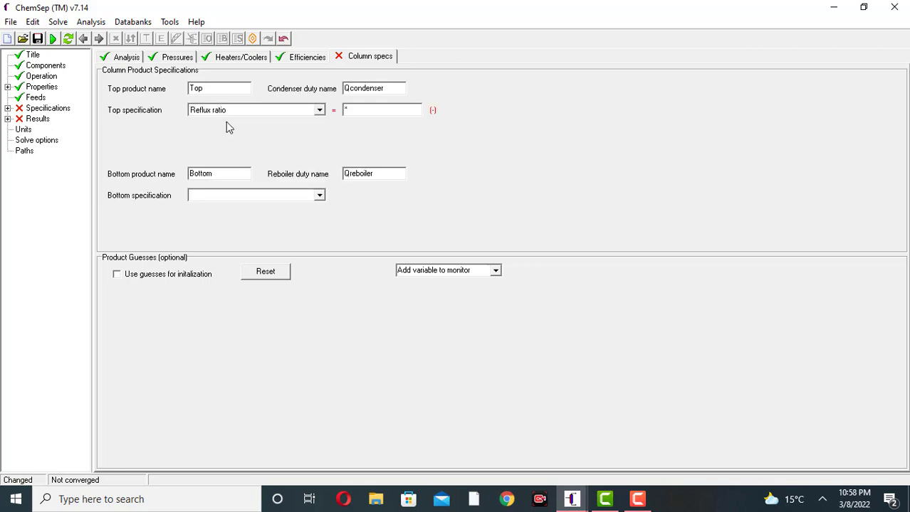
{"action": "left_click", "coordinate": [355, 110]}
{"action": "key", "text": "BackSpace"}
- Specify the bottom product by boilup ratio with a value of 2.5
{"action": "left_click", "coordinate": [321, 196]}
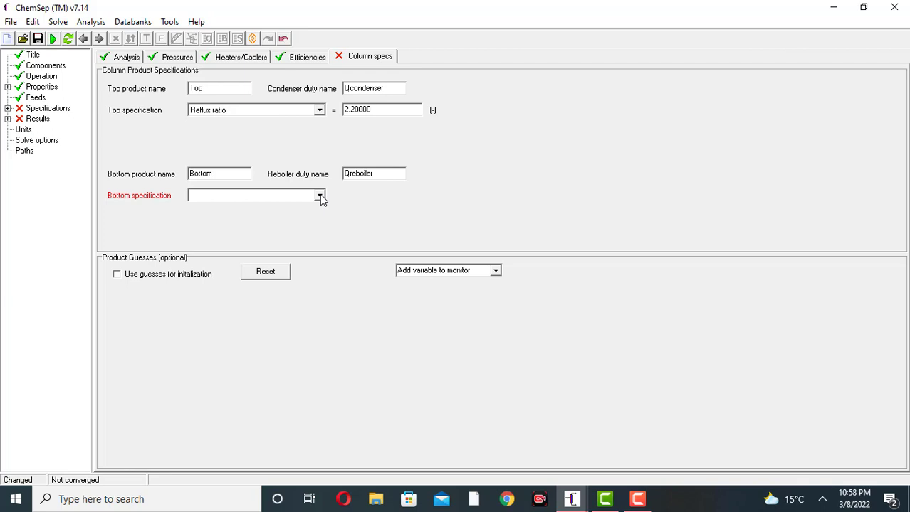
{"action": "left_click", "coordinate": [321, 198]}
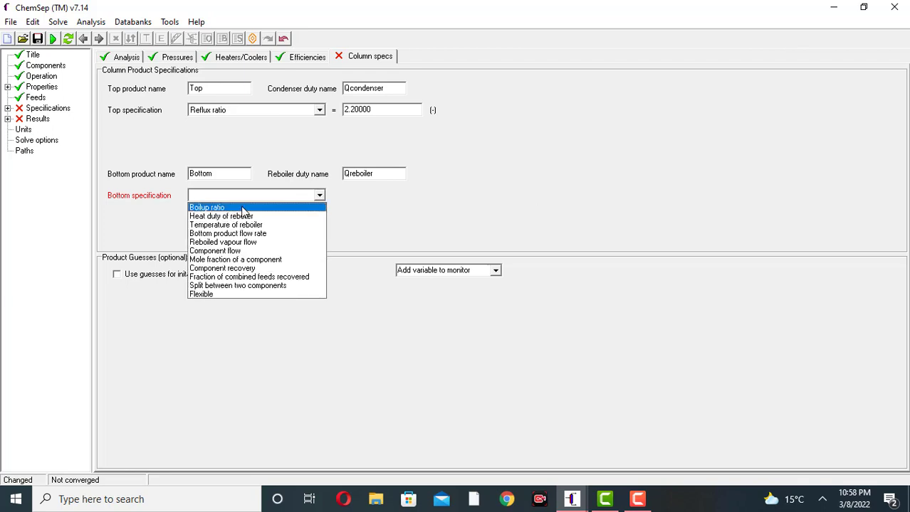
{"action": "left_click", "coordinate": [242, 211]}
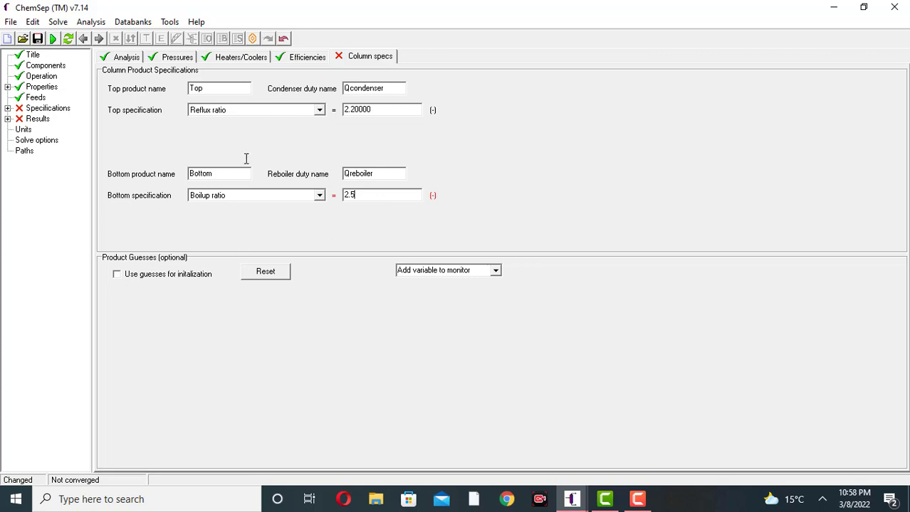
{"action": "left_click", "coordinate": [379, 58]}
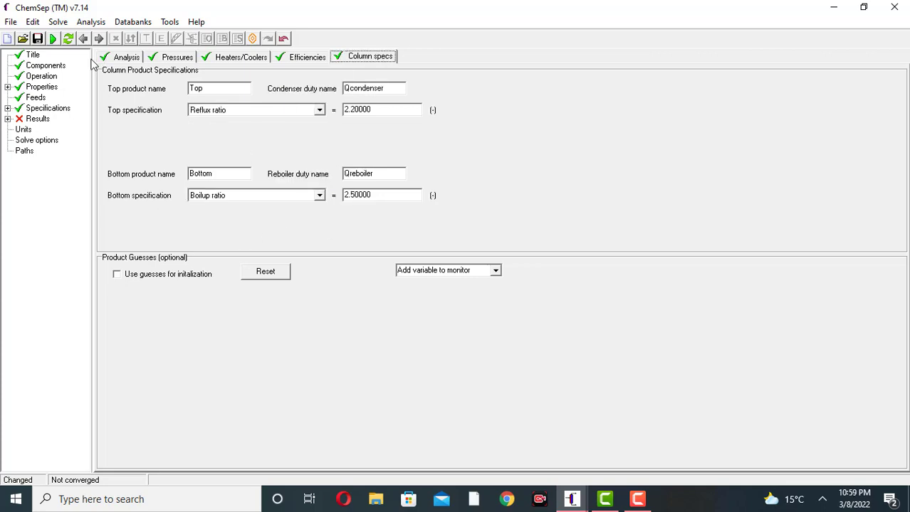
- Switch the simulation's units to the SI units set
{"action": "left_click", "coordinate": [38, 120]}
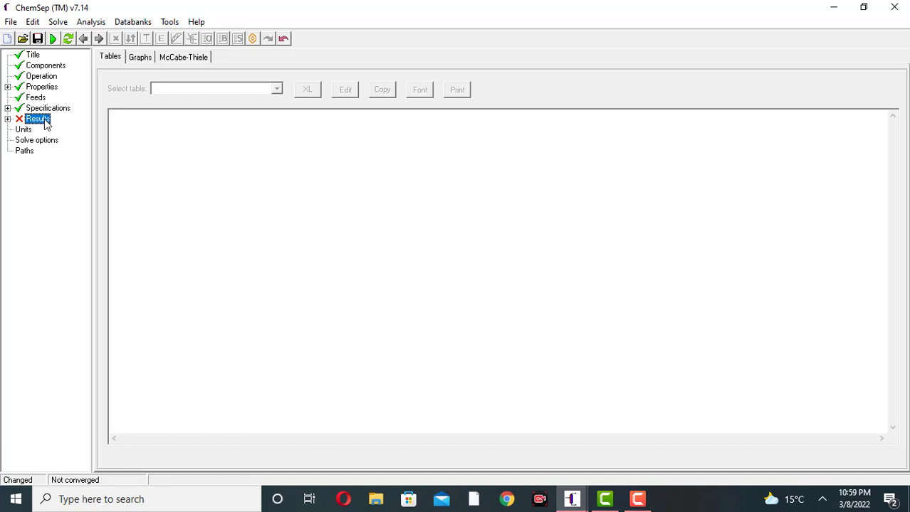
{"action": "left_click", "coordinate": [29, 130]}
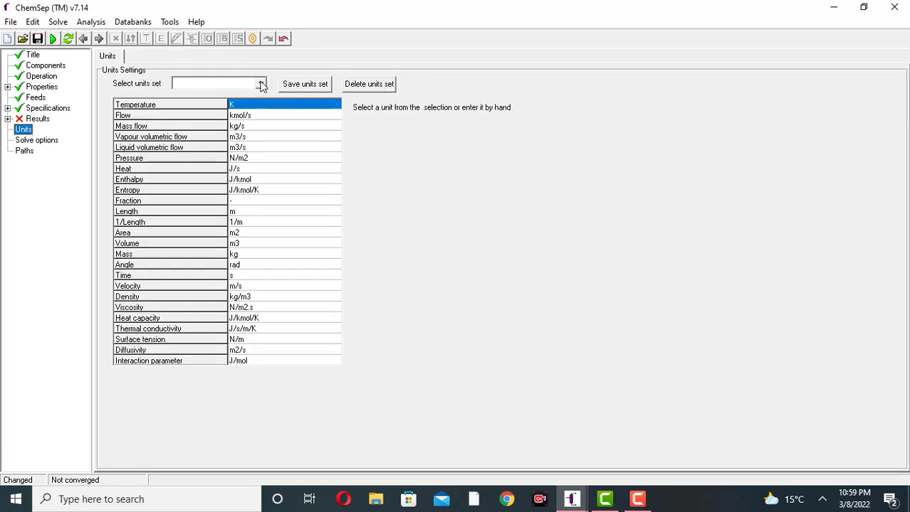
{"action": "left_click", "coordinate": [260, 84]}
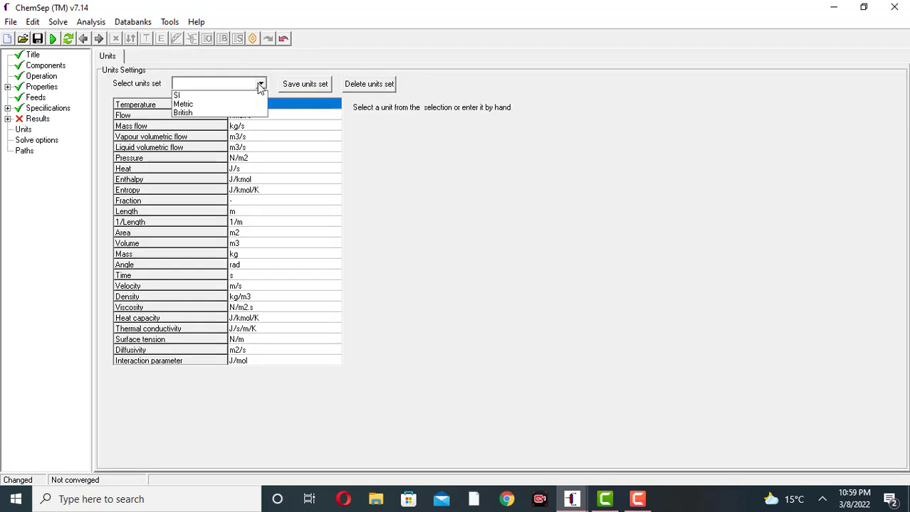
{"action": "left_click", "coordinate": [202, 97]}
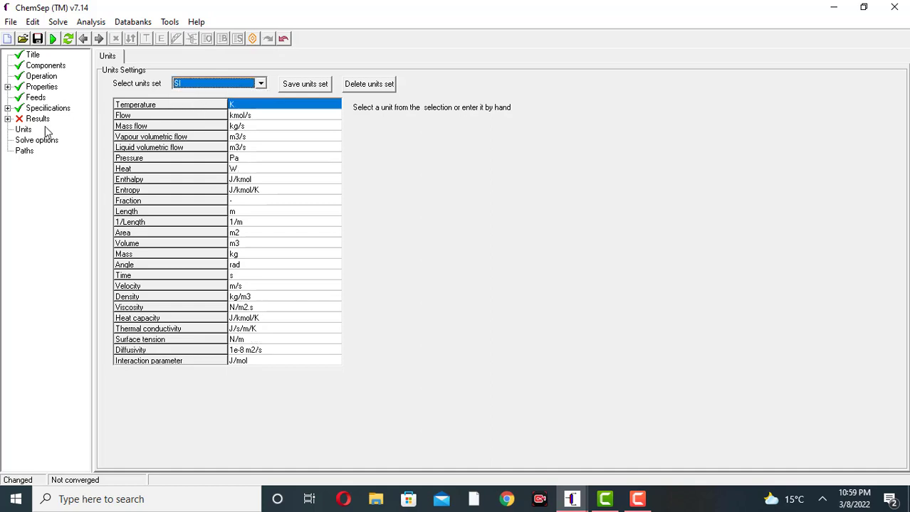
- Solve the column simulation, saving the file as EEWSSSA, and close the solver run window
{"action": "left_click", "coordinate": [53, 41]}
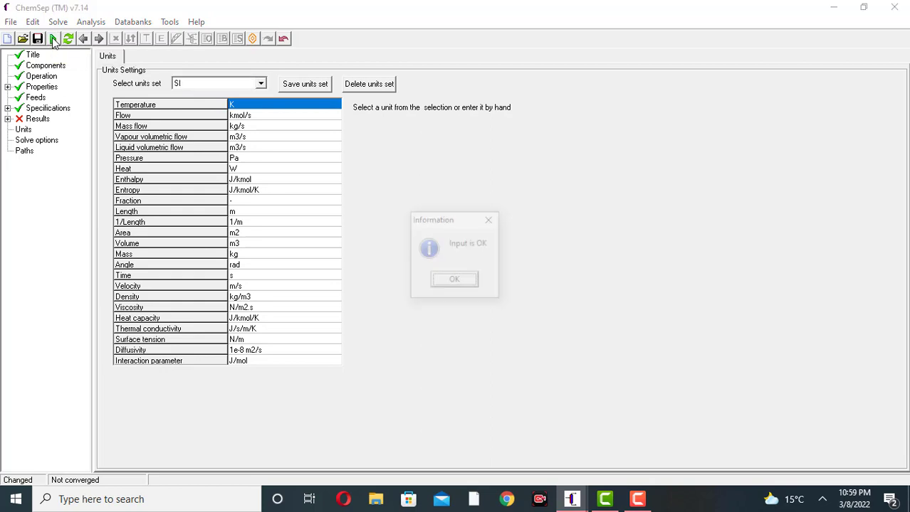
{"action": "left_click", "coordinate": [456, 281]}
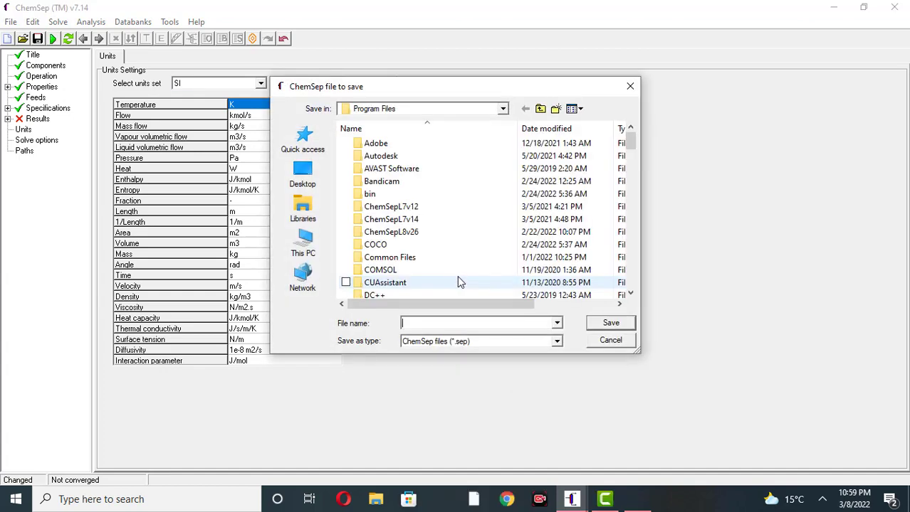
{"action": "type", "text": "EERSSA"}
{"action": "key", "text": "Return"}
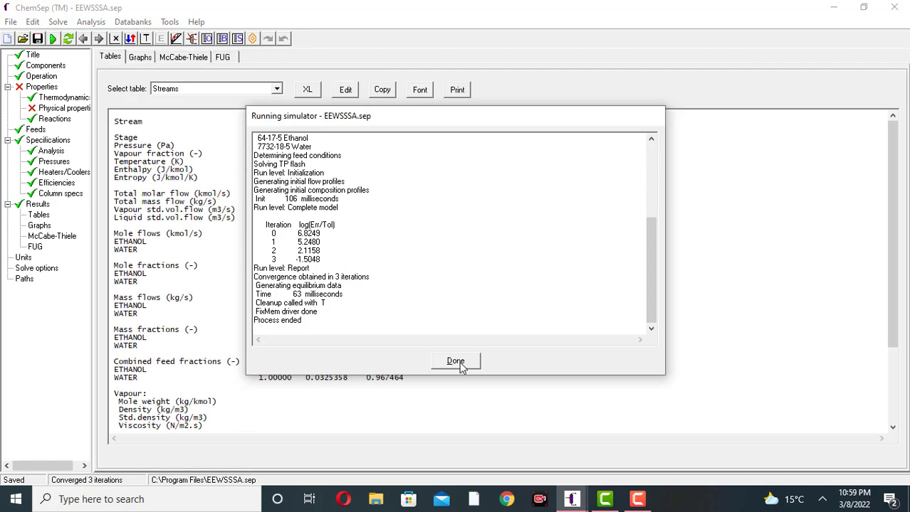
{"action": "left_click", "coordinate": [459, 363]}
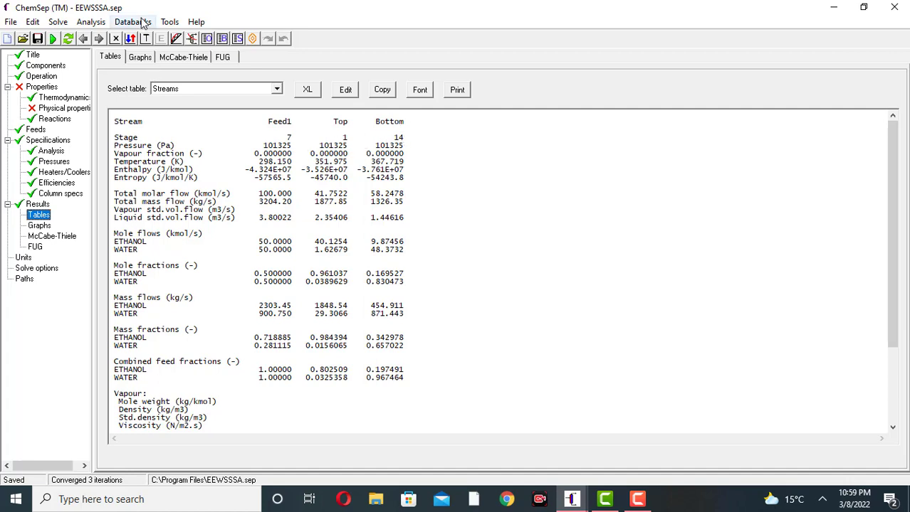
- Plot the column's temperature profile by stage and examine it
{"action": "left_click", "coordinate": [94, 22]}
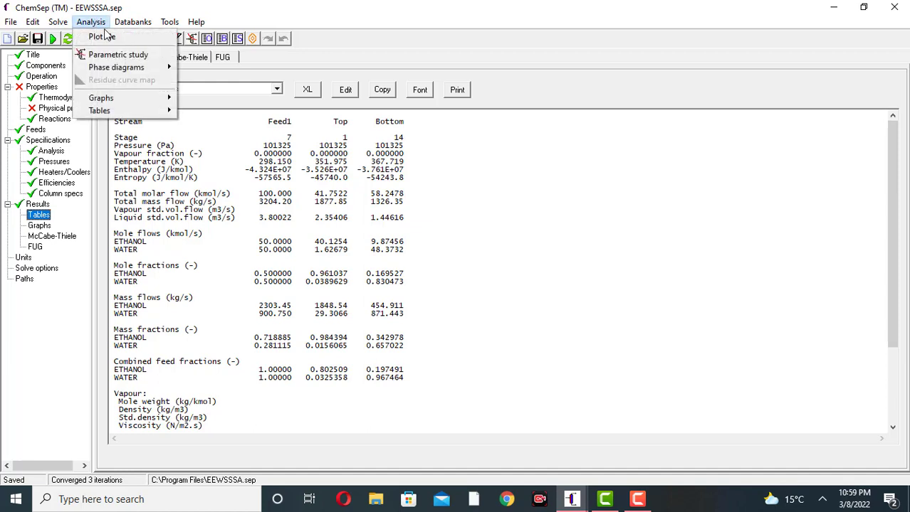
{"action": "mouse_move", "coordinate": [163, 103]}
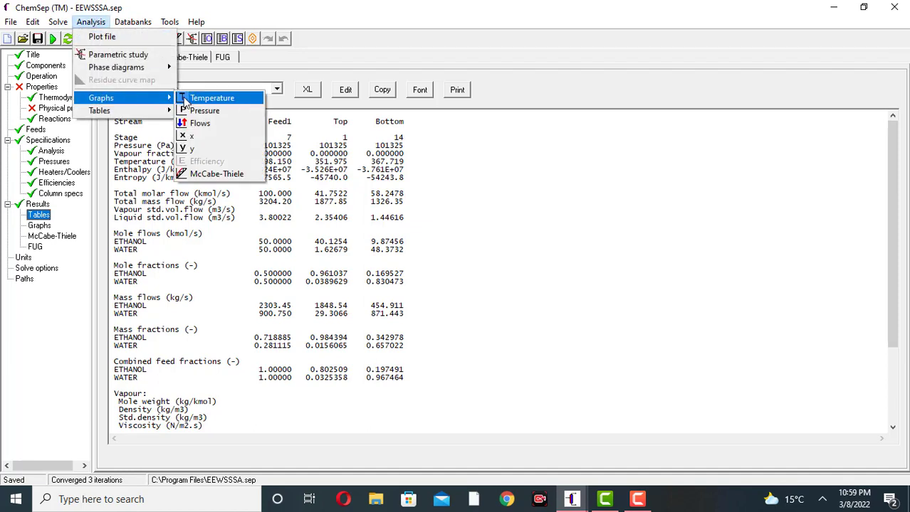
{"action": "left_click", "coordinate": [198, 99]}
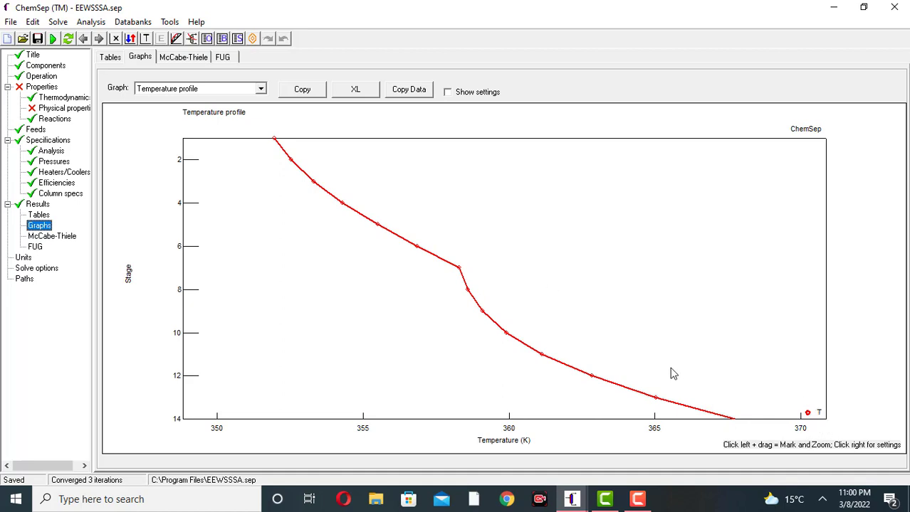
{"action": "left_click", "coordinate": [261, 89]}
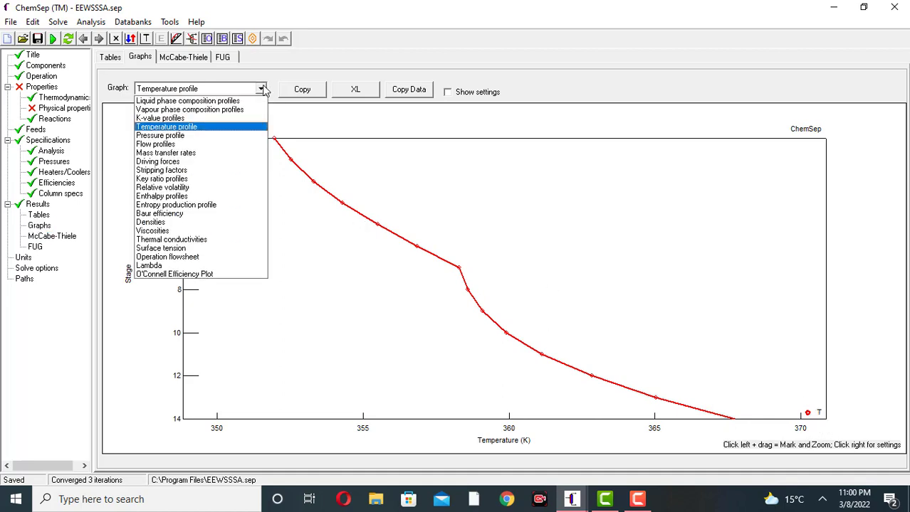
{"action": "left_click", "coordinate": [194, 135]}
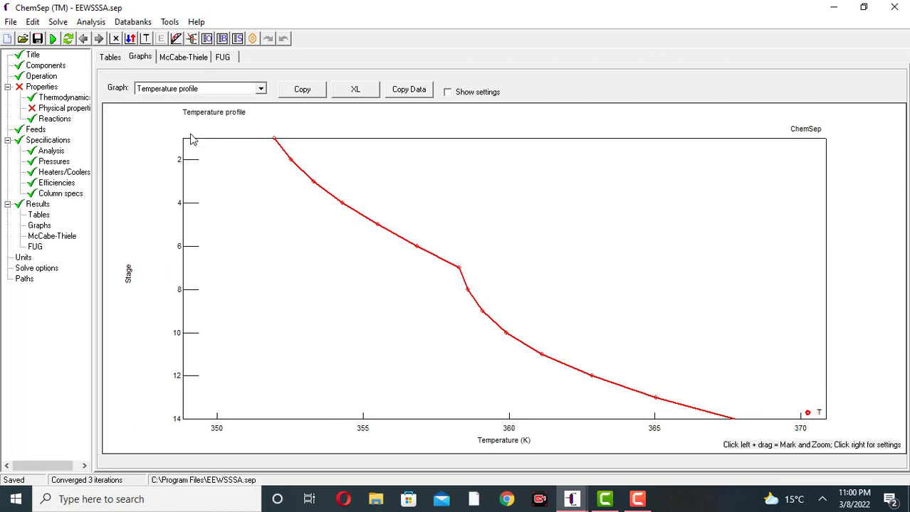
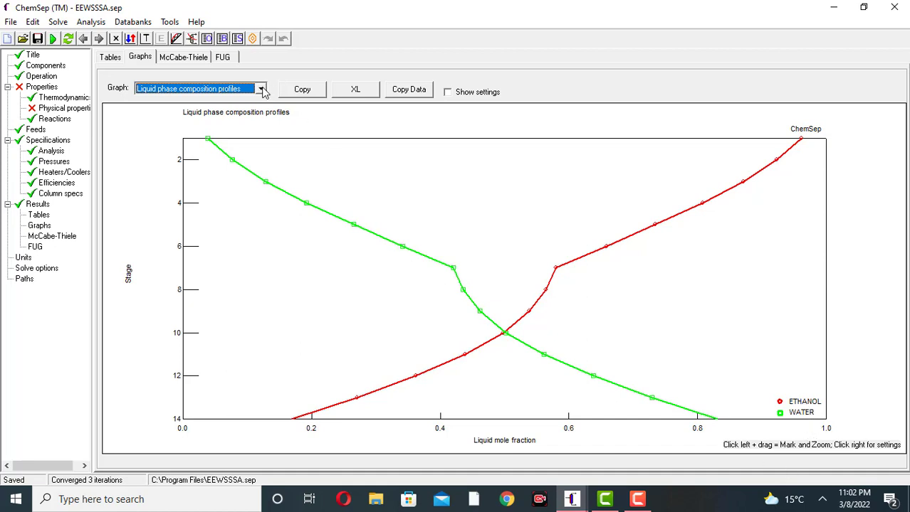
- View the vapour phase composition profiles and the pressure profile of the column
{"action": "left_click", "coordinate": [262, 89]}
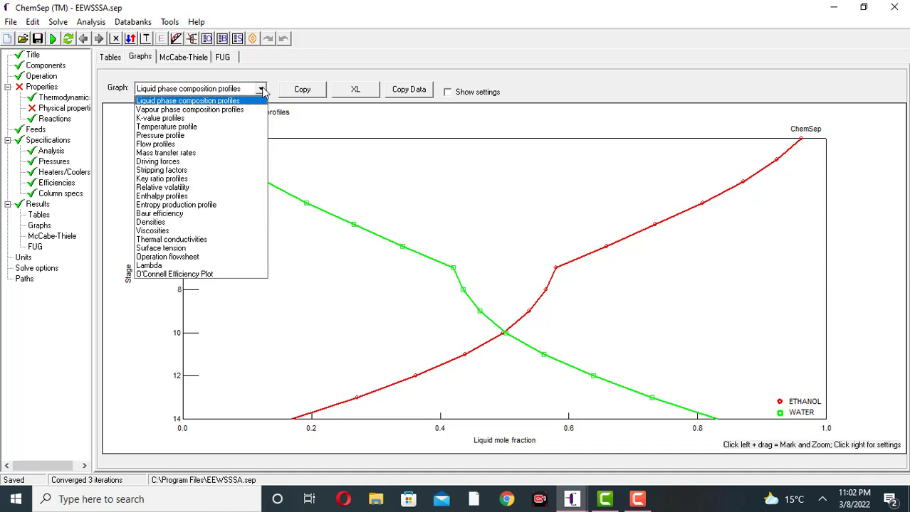
{"action": "left_click", "coordinate": [215, 111]}
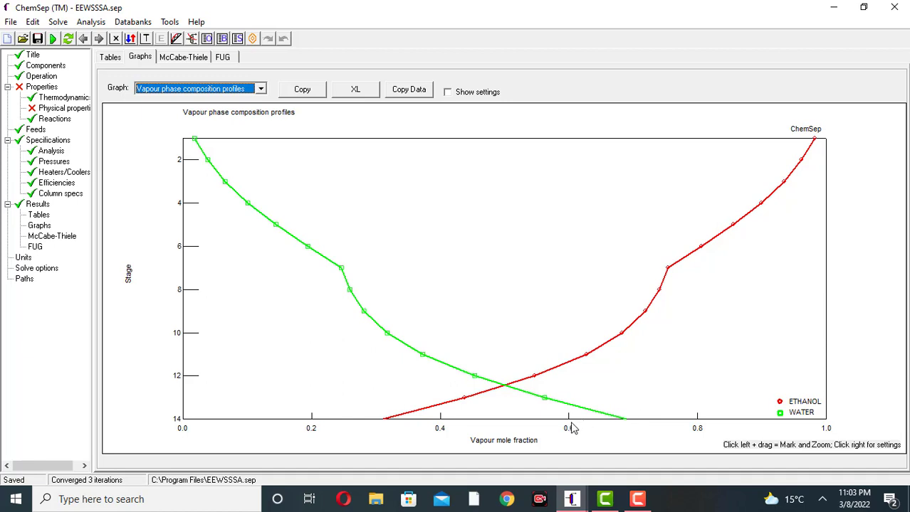
{"action": "left_click", "coordinate": [261, 88]}
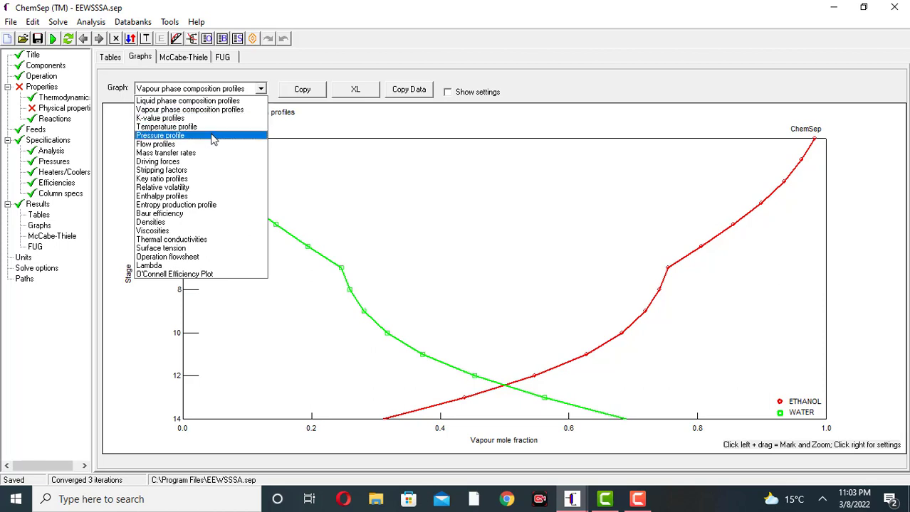
{"action": "left_click", "coordinate": [213, 142]}
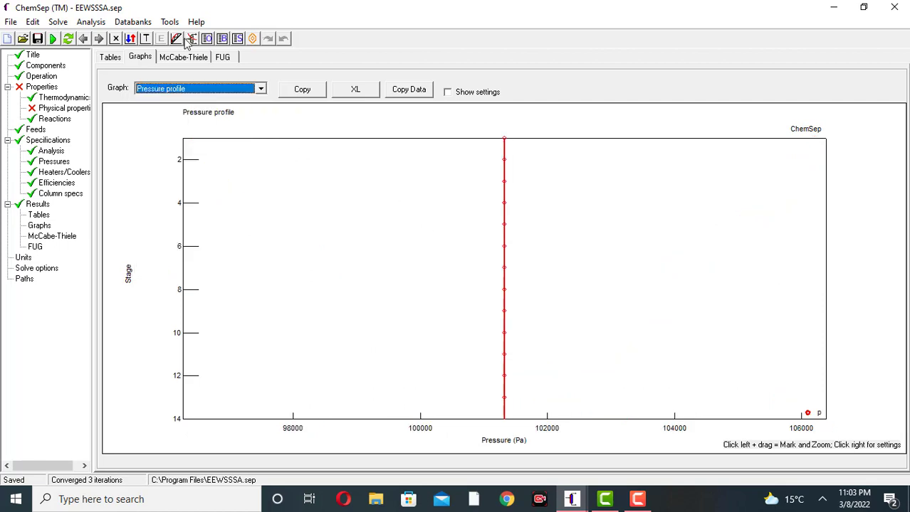
- Display the McCabe-Thiele diagram for the ethanol-water separation
{"action": "left_click", "coordinate": [260, 88]}
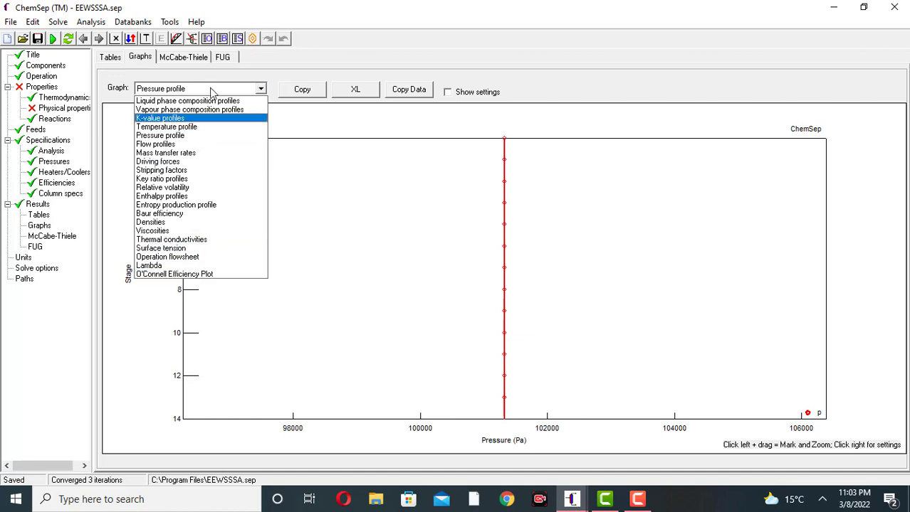
{"action": "left_click", "coordinate": [177, 41]}
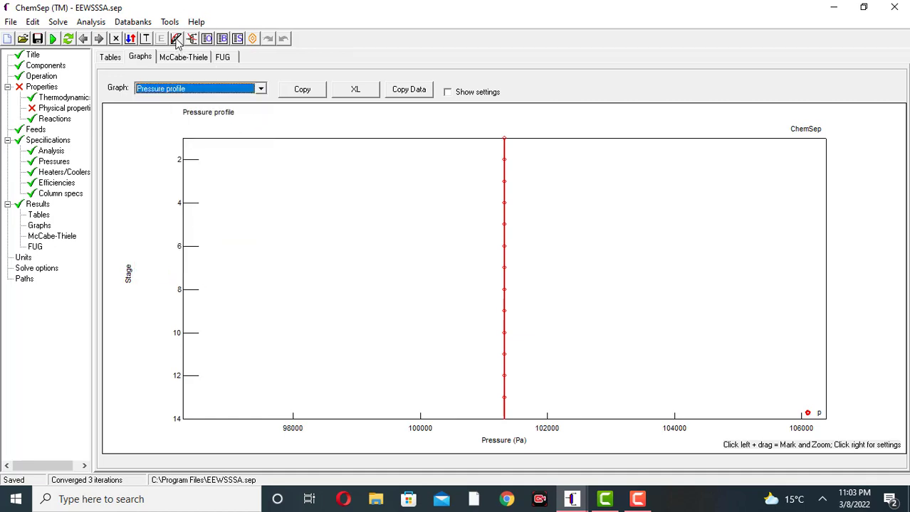
{"action": "left_click", "coordinate": [177, 41]}
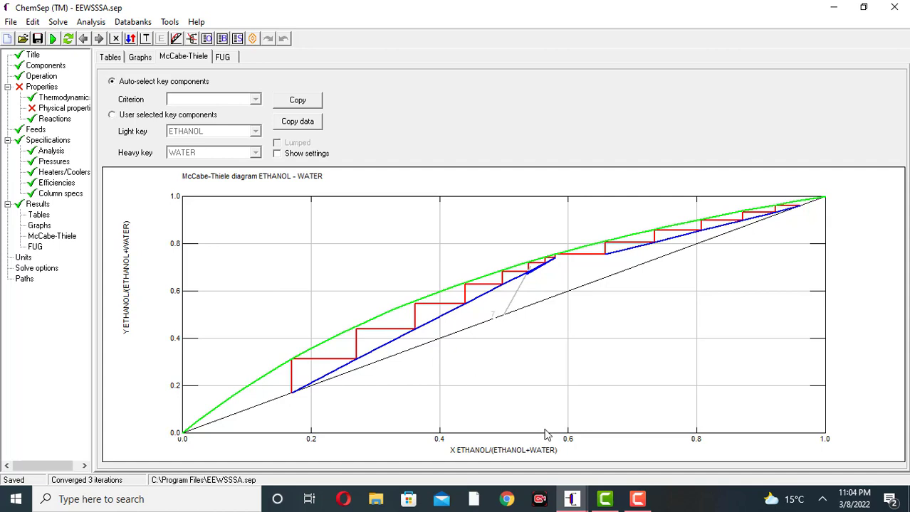
{"action": "left_click", "coordinate": [639, 501]}
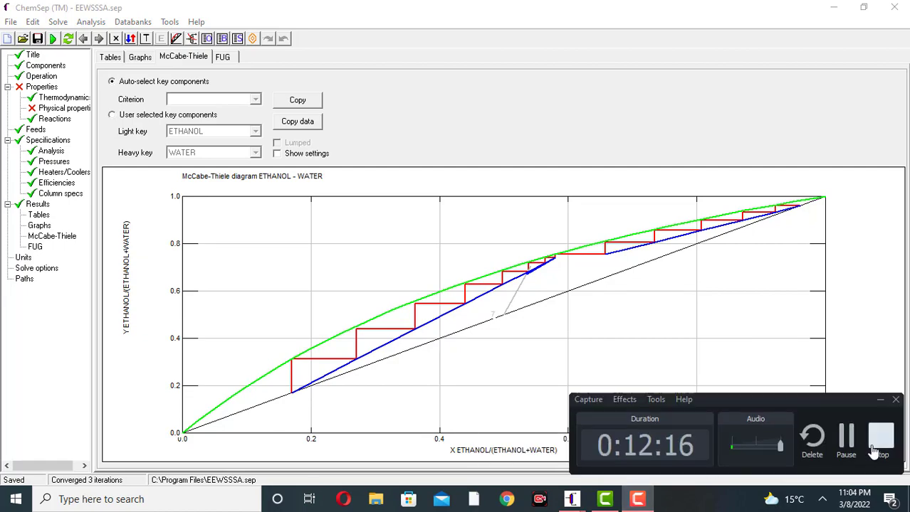